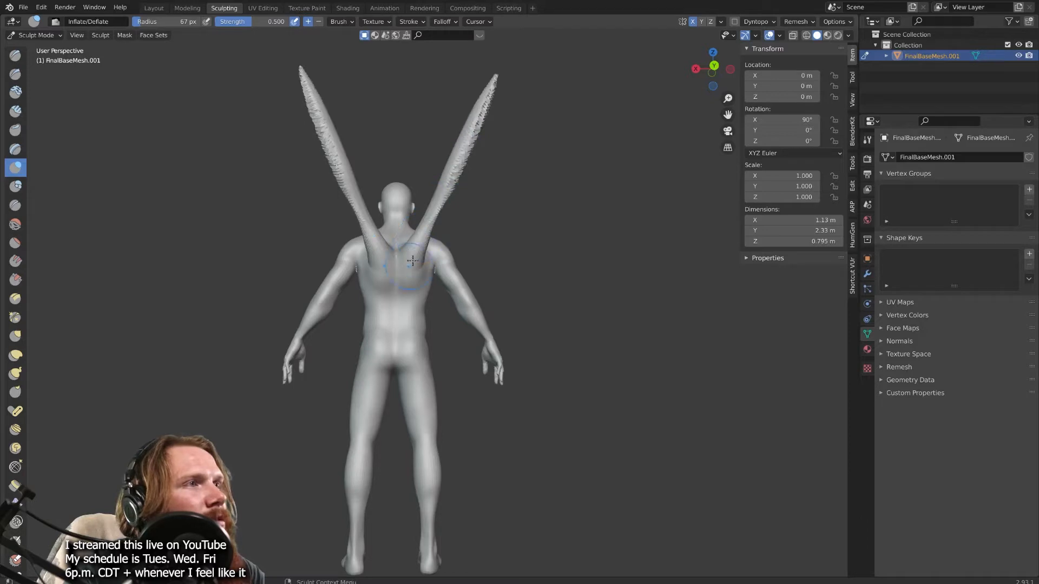
- Pull the wing's lower edge out behind the upper back with the Snake Hook brush
middle_click_drag(412, 261, 368, 277)
key("k")
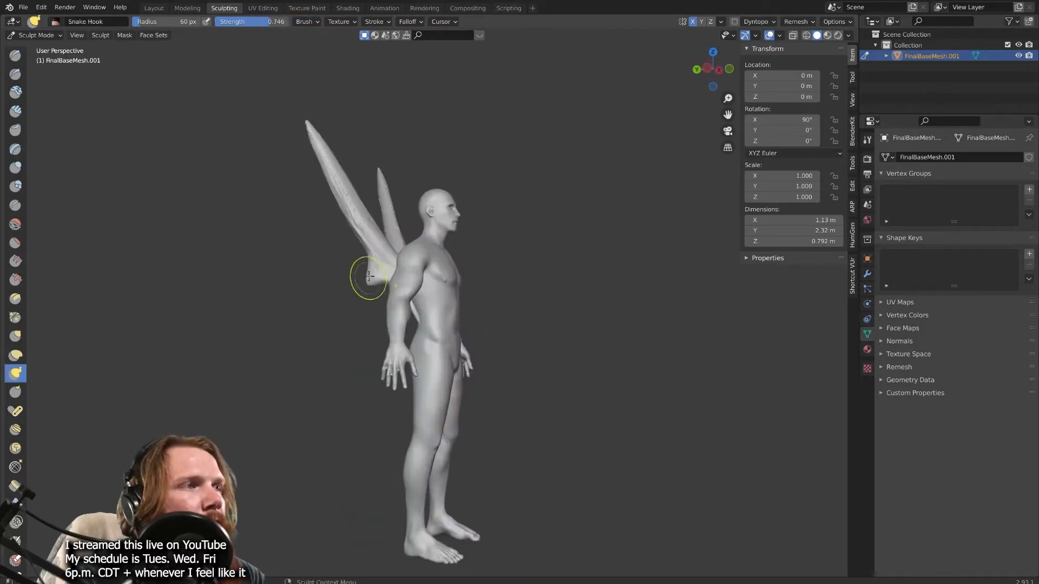
mouse_move(368, 277)
left_mouse_down()
mouse_move(345, 209)
mouse_move(331, 214)
mouse_move(331, 186)
mouse_move(325, 217)
mouse_move(305, 137)
mouse_move(299, 217)
mouse_move(335, 278)
mouse_move(357, 284)
left_mouse_up()
middle_click_drag(376, 286, 595, 307)
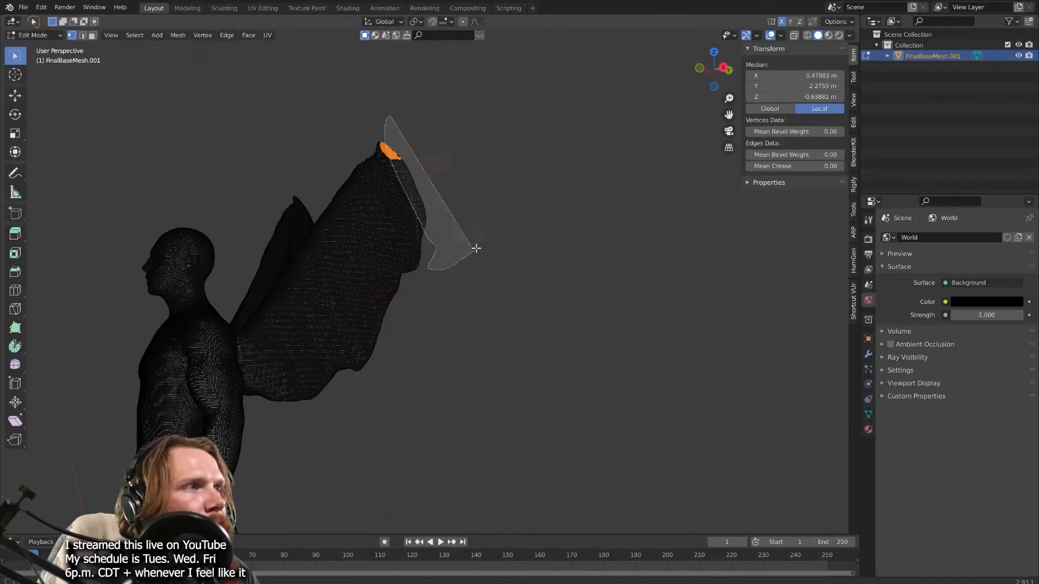
- Lasso-select the vertices along the wing's outer edge in Edit Mode and extrude them to form an outer wing section
left_click(475, 249)
middle_click_drag(475, 248, 492, 158)
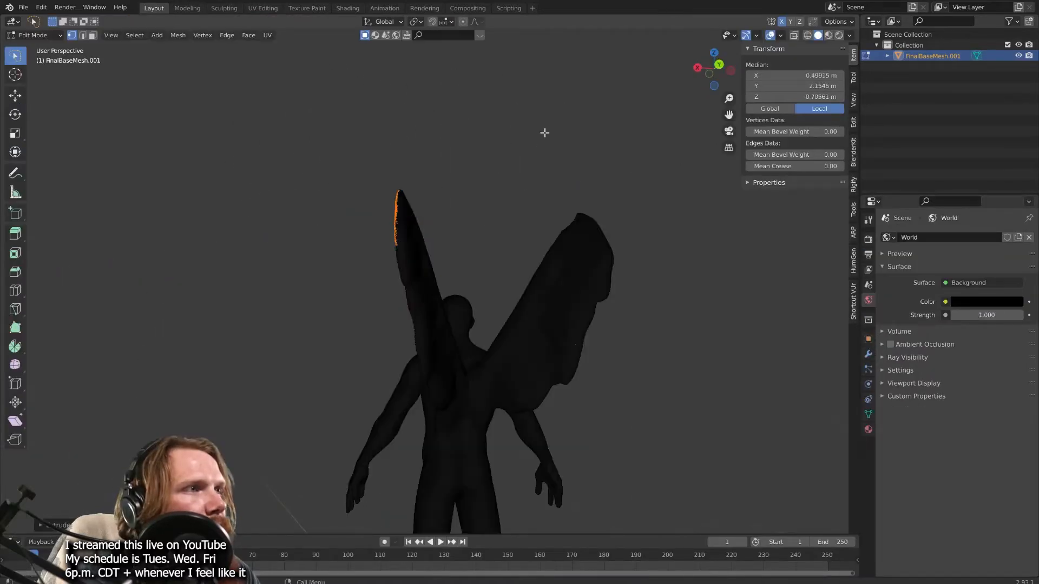
key("e")
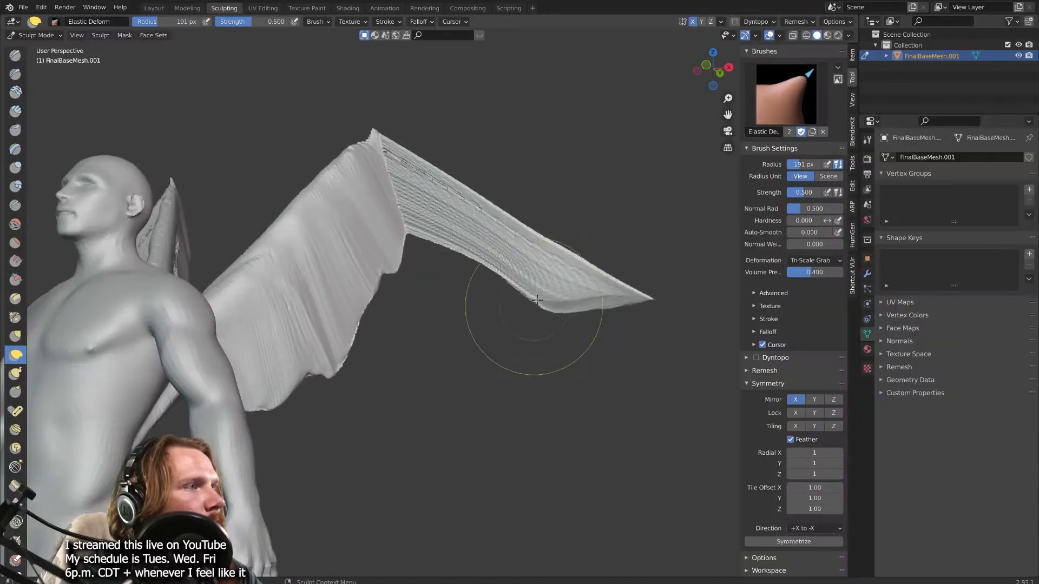
- Reshape the extruded wing section with Elastic Deform at 191 px radius, deepening the membrane, raising the wing peak and stretching the tip outward
left_click_drag(534, 313, 489, 297)
left_click_drag(475, 245, 454, 307)
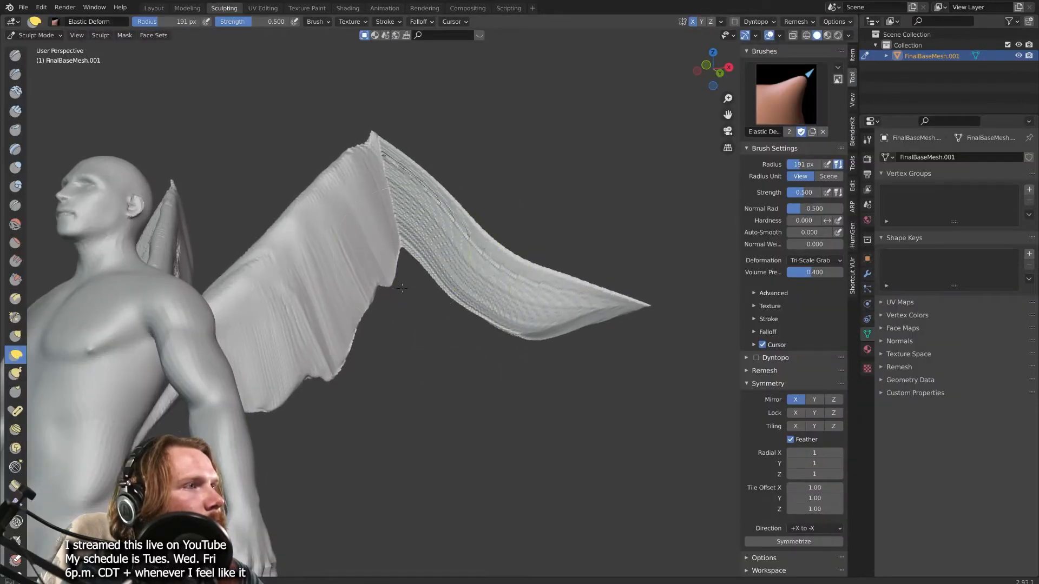
left_click_drag(422, 260, 409, 326)
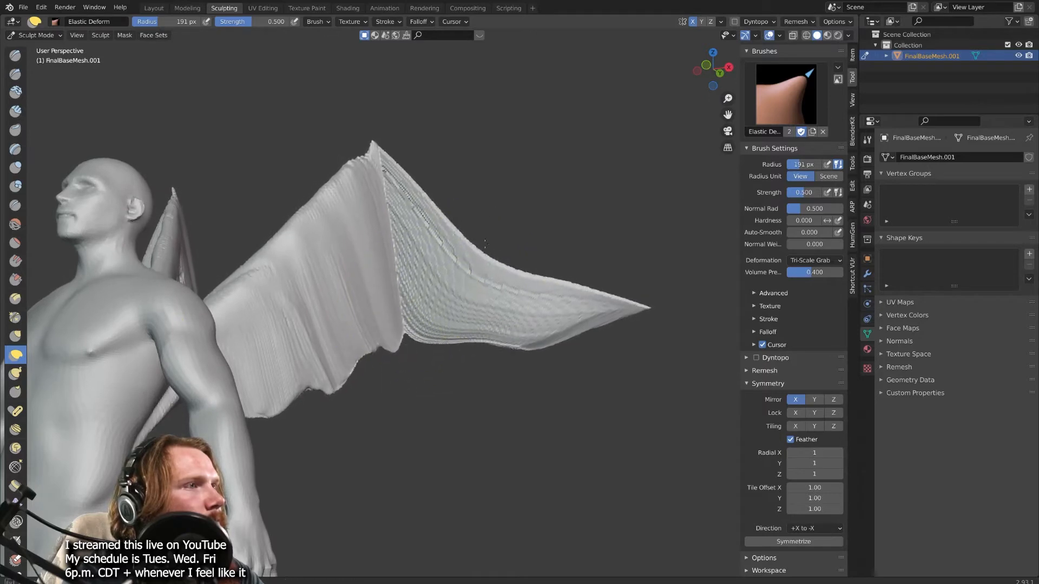
left_click_drag(470, 250, 502, 184)
left_click_drag(372, 155, 363, 70)
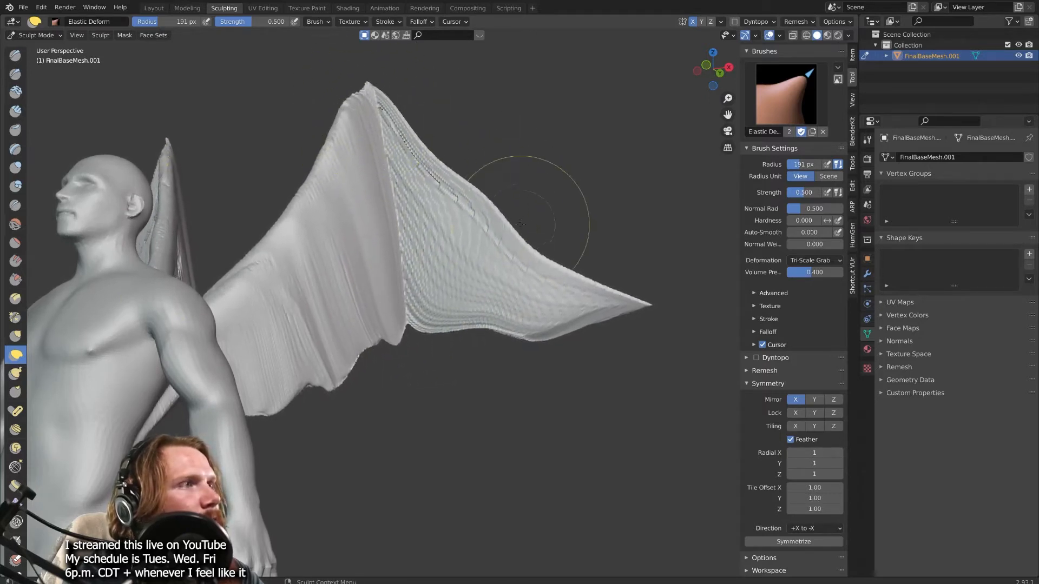
left_click_drag(546, 238, 571, 197)
left_click_drag(639, 302, 700, 342)
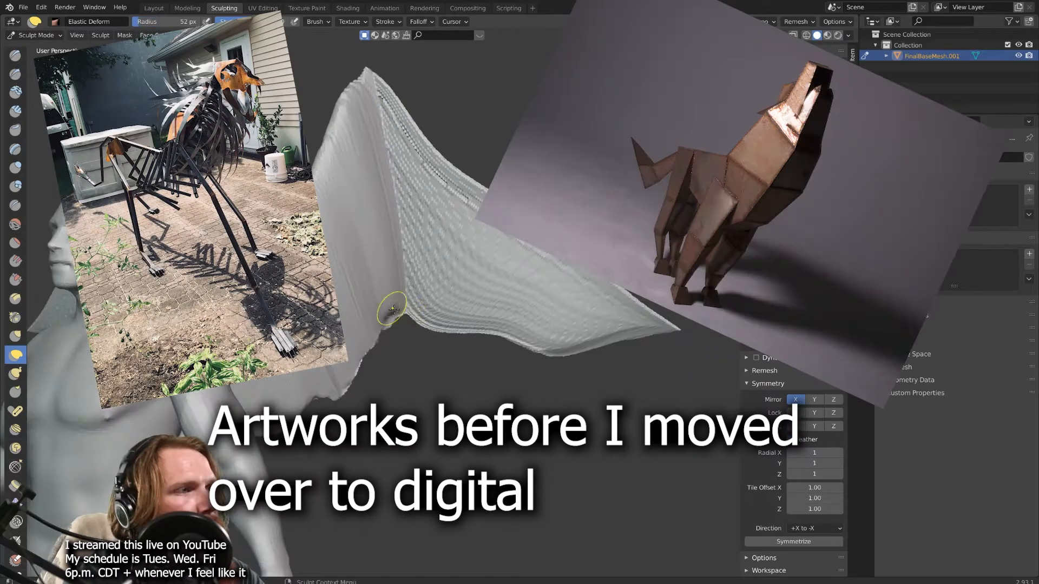
- Form scalloped points along the wing's lower edge and lengthen the tip with Elastic Deform at 52 px radius
left_click_drag(395, 304, 408, 340)
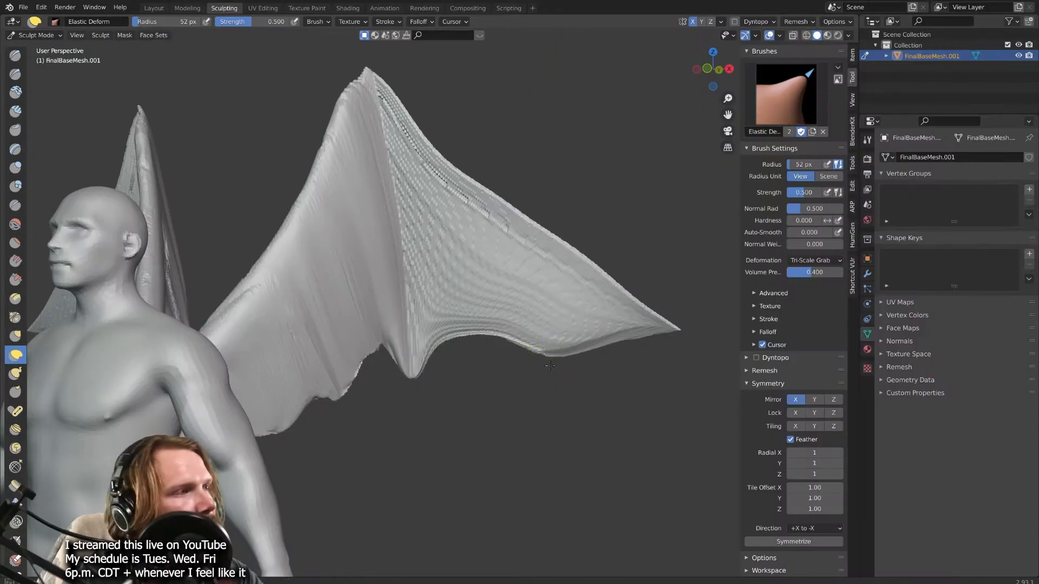
mouse_move(547, 351)
left_mouse_down()
mouse_move(551, 378)
mouse_move(588, 326)
mouse_move(616, 307)
left_mouse_up()
left_click_drag(679, 330, 712, 346)
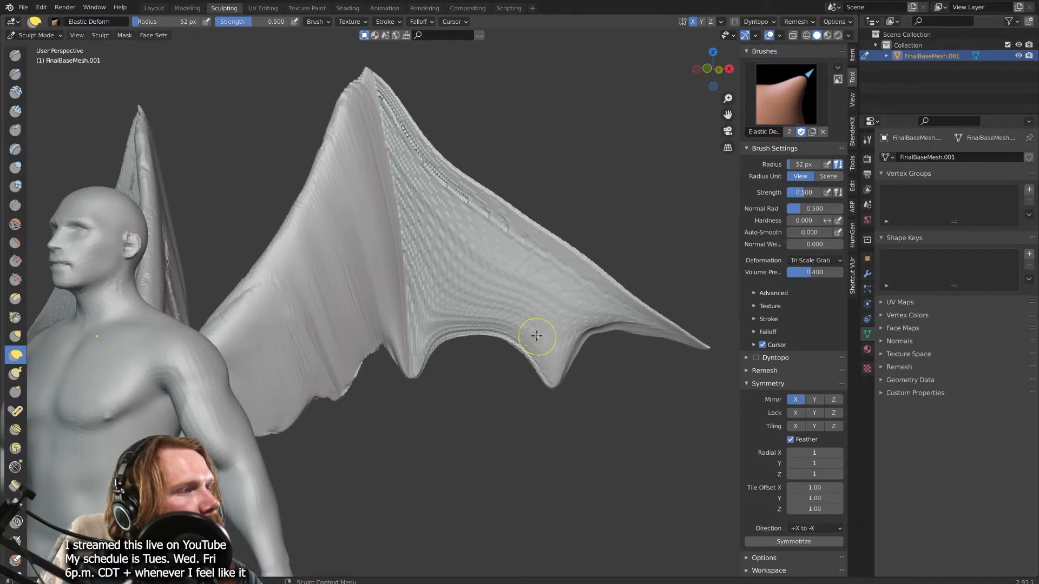
mouse_move(339, 400)
left_mouse_down()
mouse_move(336, 411)
mouse_move(321, 399)
left_mouse_up()
mouse_move(368, 350)
left_mouse_down()
mouse_move(370, 321)
mouse_move(352, 334)
left_mouse_up()
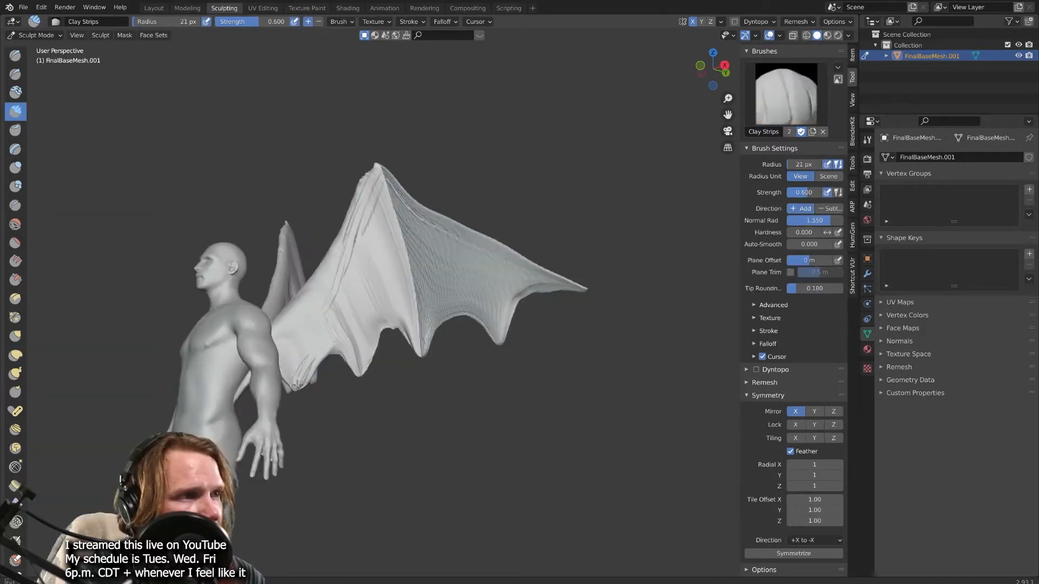
- Build up finger-bone ridges from the wing peak to each lower point with Clay Strips at 21 px radius and 0.600 strength
mouse_move(300, 380)
left_mouse_down()
mouse_move(322, 314)
mouse_move(303, 365)
left_mouse_up()
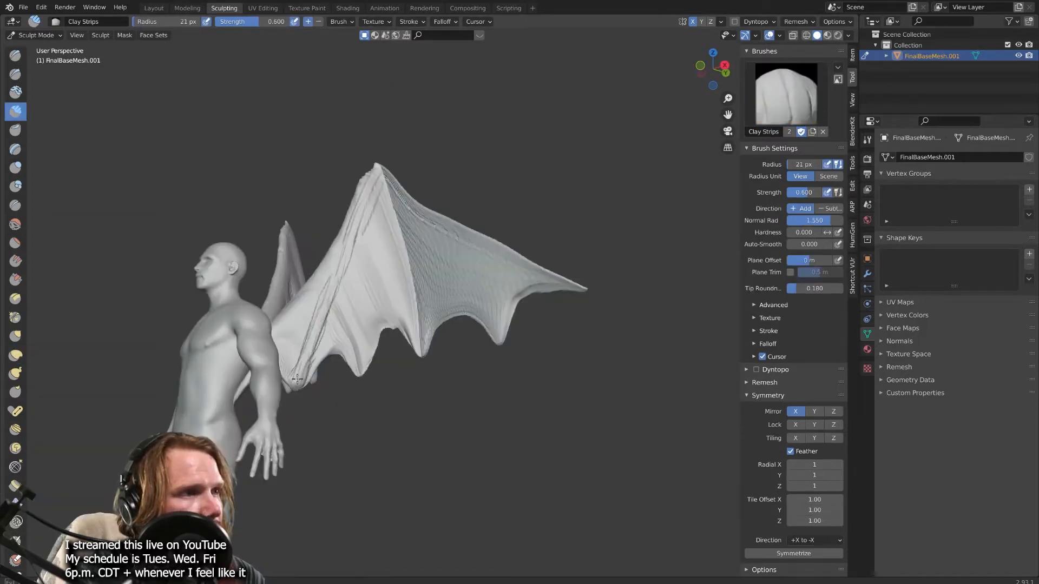
mouse_move(369, 194)
left_mouse_down()
mouse_move(374, 179)
mouse_move(371, 268)
left_mouse_up()
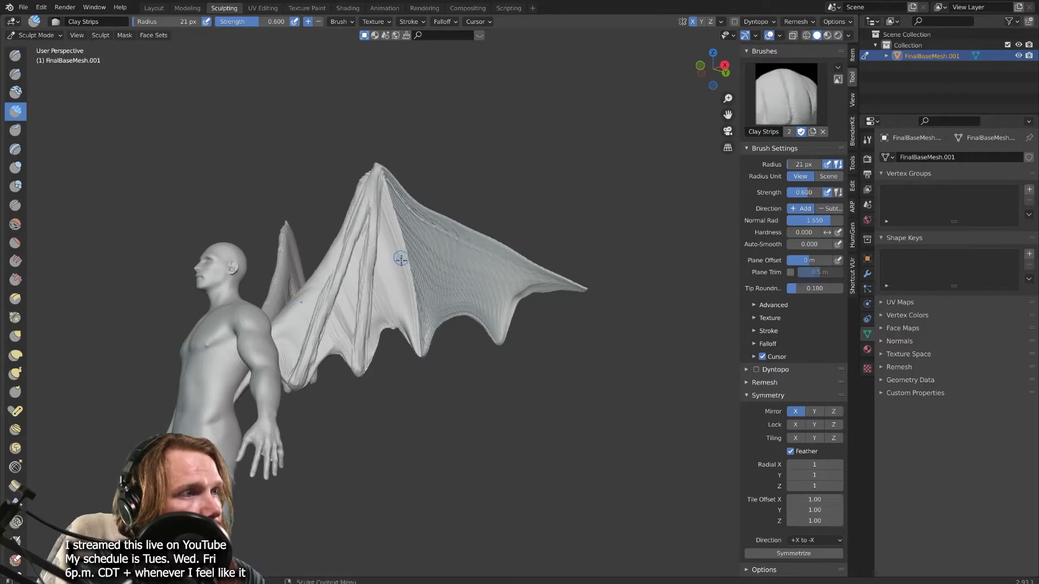
middle_click_drag(398, 262, 420, 255)
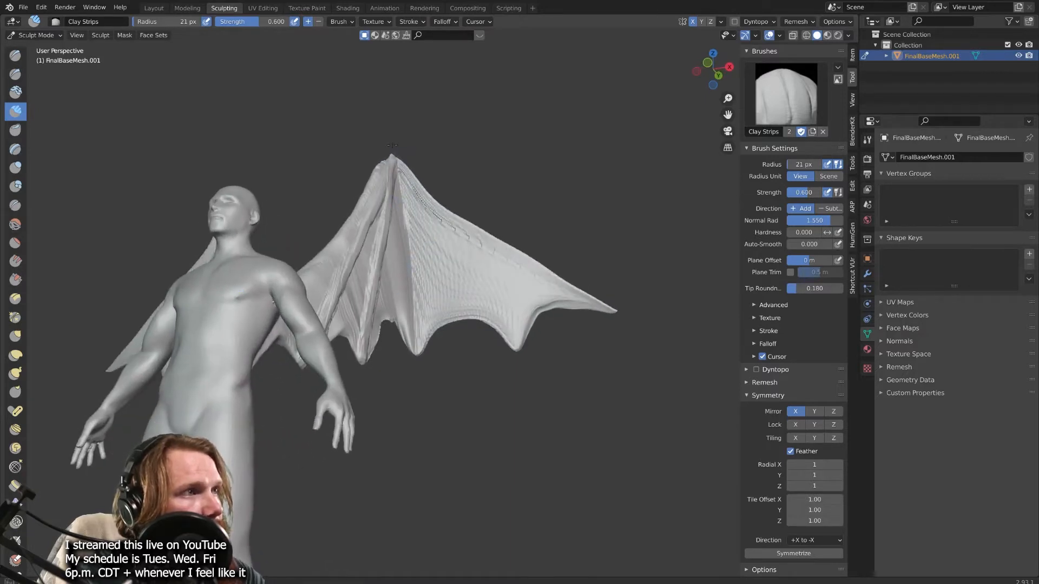
left_click_drag(392, 145, 422, 357)
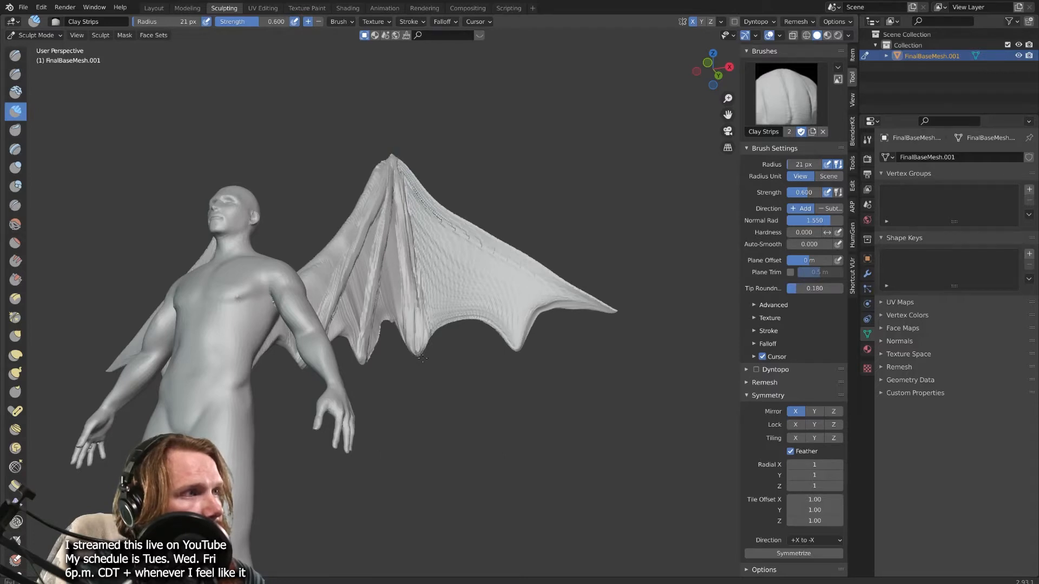
middle_click_drag(423, 357, 460, 227)
middle_click_drag(455, 349, 380, 335)
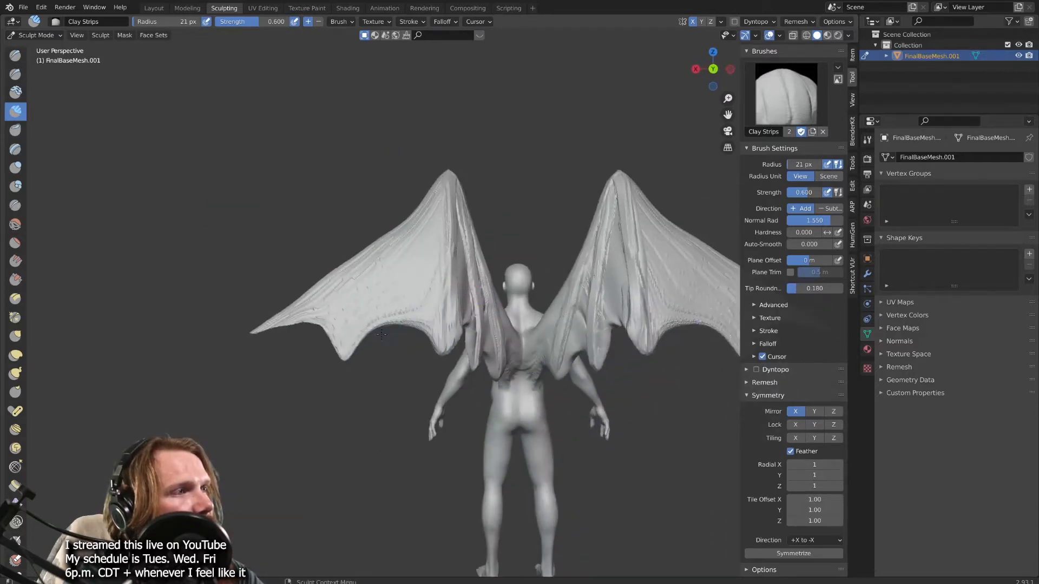
mouse_move(344, 361)
left_mouse_down()
mouse_move(441, 204)
mouse_move(379, 308)
mouse_move(377, 298)
left_mouse_up()
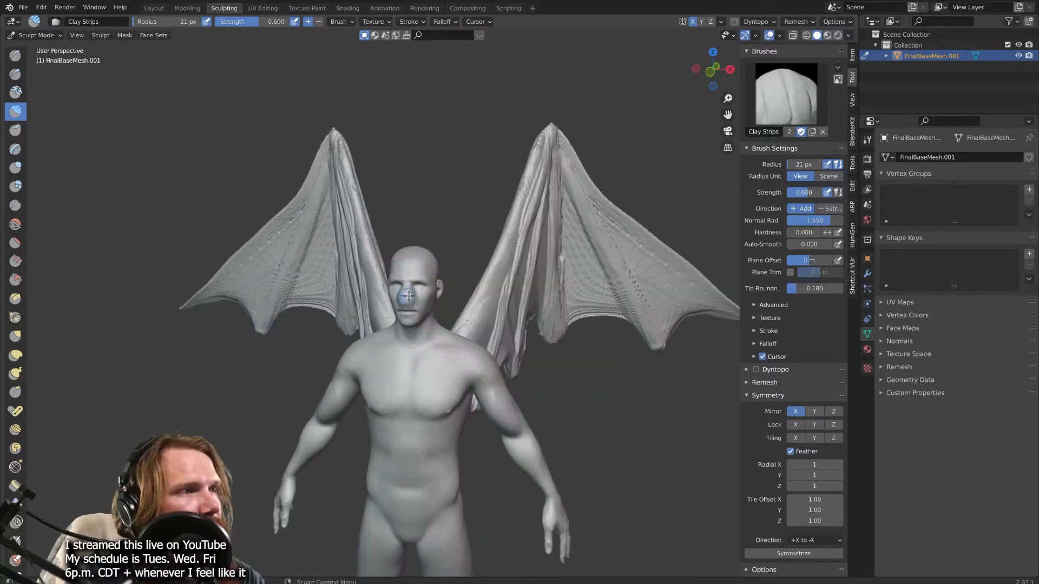
- Build up a monstrous face, the neck and striated chest muscles with Clay Strips
middle_click_drag(424, 295, 389, 279)
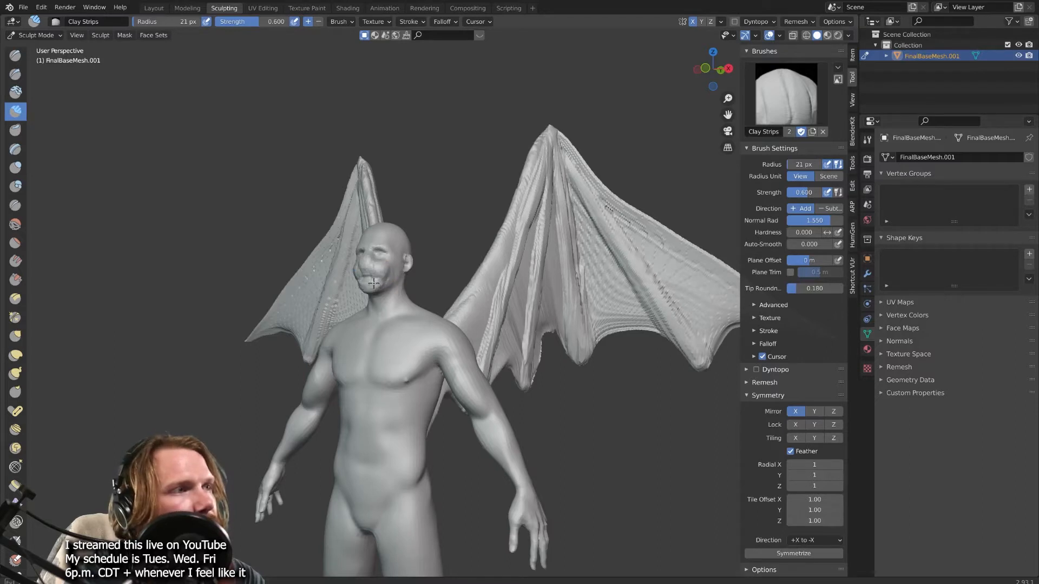
mouse_move(370, 282)
middle_mouse_down()
mouse_move(326, 291)
mouse_move(343, 275)
mouse_move(373, 275)
mouse_move(364, 281)
middle_mouse_up()
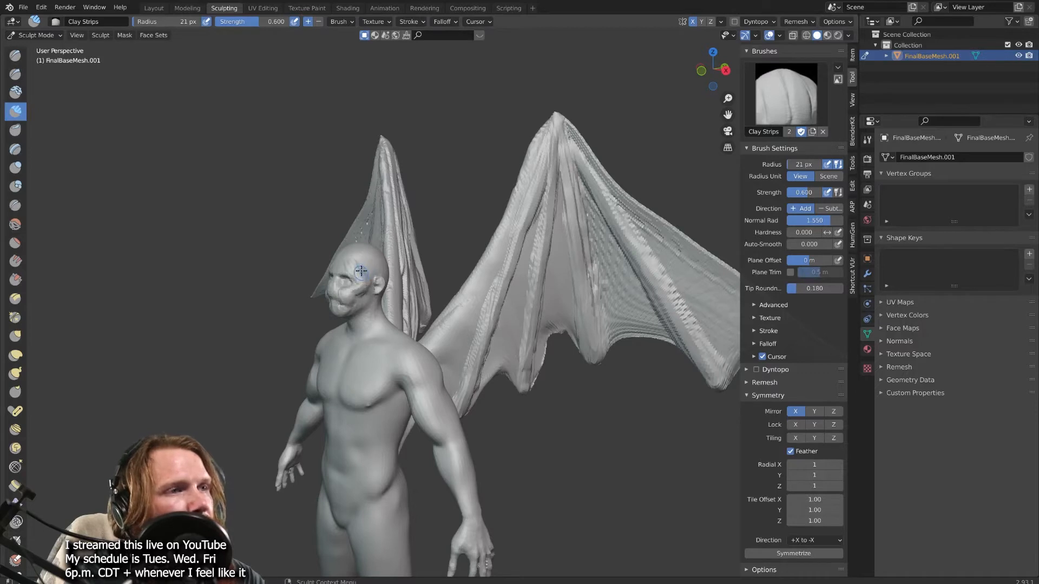
mouse_move(403, 391)
left_mouse_down()
mouse_move(430, 373)
mouse_move(404, 340)
mouse_move(430, 362)
mouse_move(436, 387)
left_mouse_up()
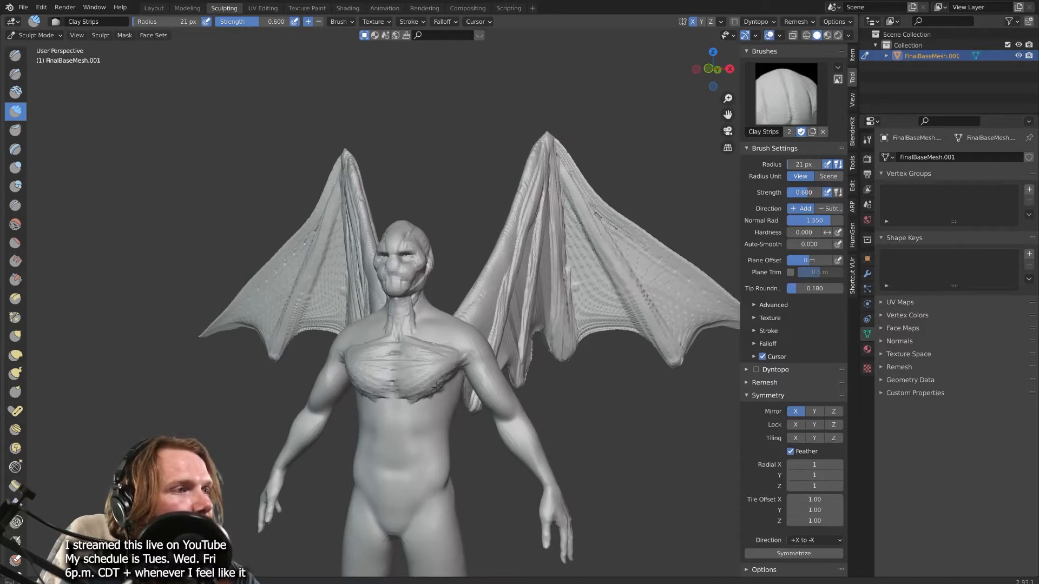
- Sculpt the collarbone, shoulder and abdominal muscles with Clay Strips
middle_click_drag(445, 344, 424, 364)
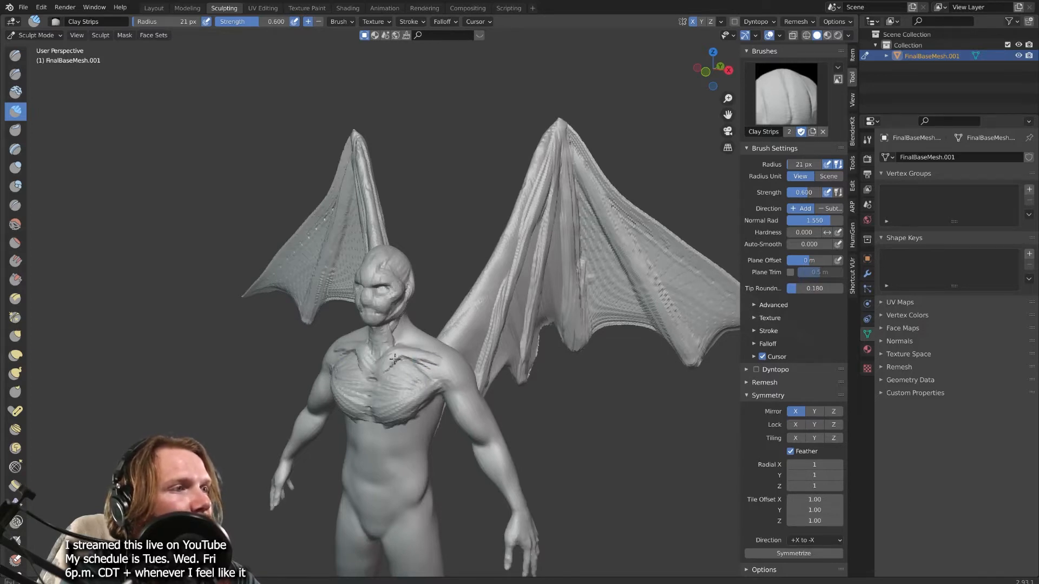
middle_click_drag(394, 358, 396, 320)
mouse_move(398, 327)
left_mouse_down()
mouse_move(387, 367)
mouse_move(387, 352)
mouse_move(402, 348)
left_mouse_up()
middle_click_drag(396, 355, 341, 346)
mouse_move(335, 341)
left_mouse_down()
mouse_move(342, 315)
mouse_move(323, 346)
mouse_move(344, 355)
mouse_move(341, 366)
mouse_move(343, 335)
left_mouse_up()
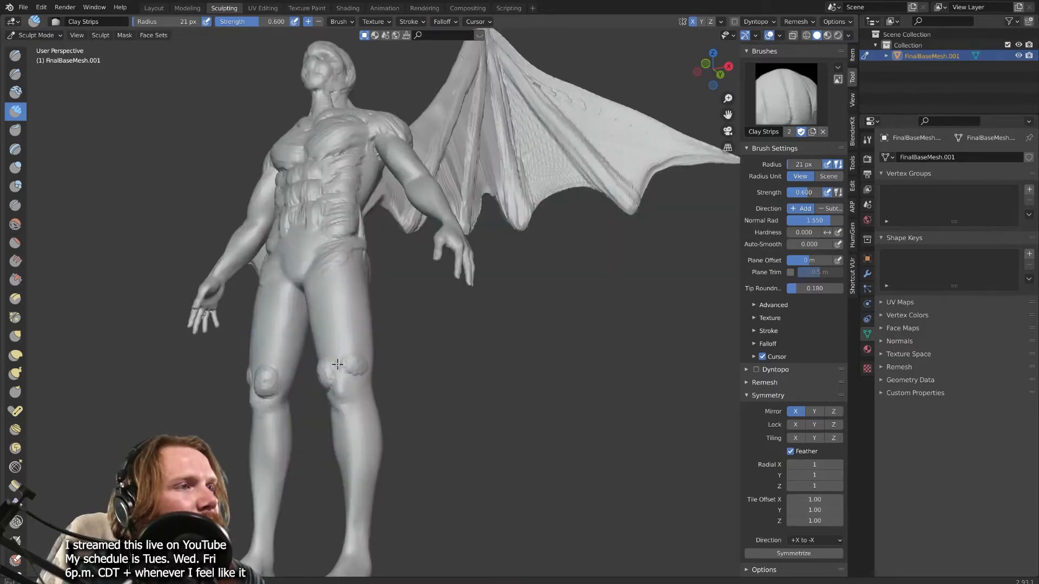
- Add muscle strands along the outer and inner thighs down to the knees with Clay Strips
mouse_move(345, 279)
left_mouse_down()
mouse_move(350, 354)
mouse_move(353, 289)
left_mouse_up()
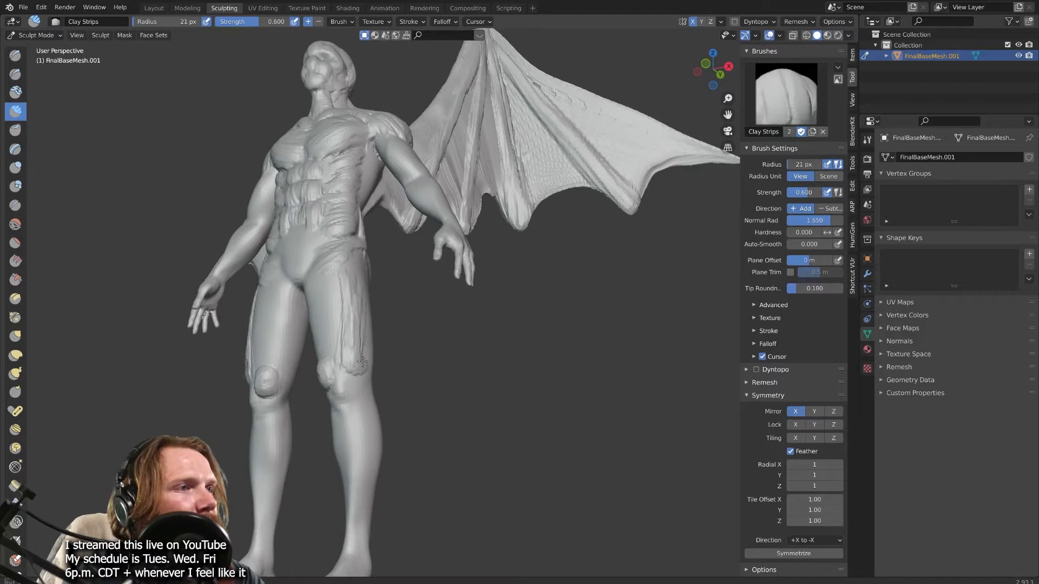
left_click_drag(360, 356, 341, 309)
left_click_drag(341, 310, 341, 287)
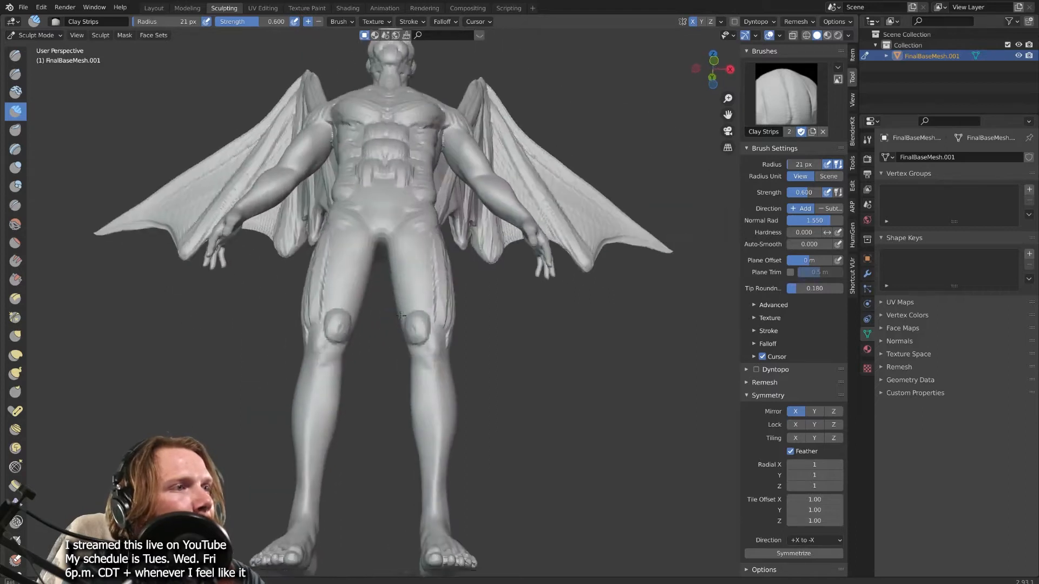
left_click_drag(408, 303, 415, 347)
mouse_move(403, 293)
left_mouse_down()
mouse_move(418, 340)
mouse_move(427, 260)
mouse_move(425, 346)
mouse_move(402, 297)
mouse_move(400, 270)
mouse_move(436, 335)
mouse_move(412, 243)
mouse_move(422, 283)
left_mouse_up()
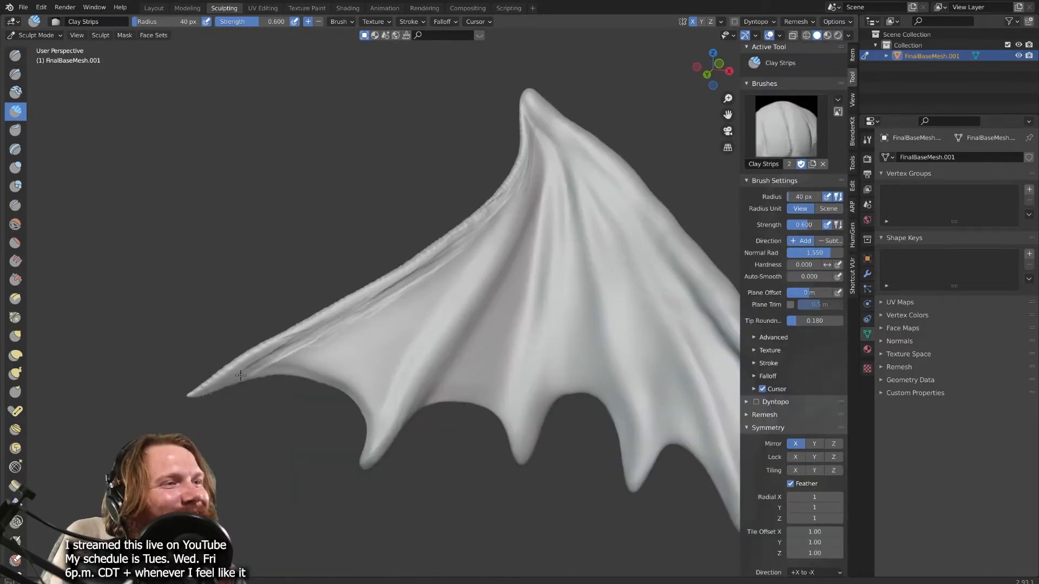
- Add sinewy folds along the leading edge and outermost membrane of the wing's front with Clay Strips at 40 px radius
mouse_move(217, 378)
left_mouse_down()
mouse_move(392, 292)
mouse_move(268, 351)
left_mouse_up()
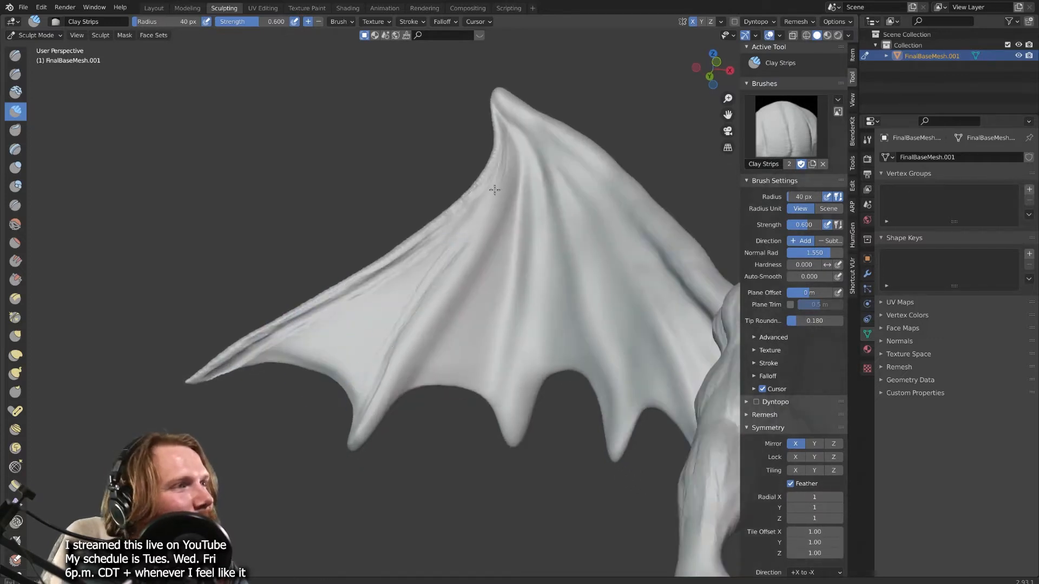
mouse_move(494, 189)
left_mouse_down()
mouse_move(433, 254)
mouse_move(254, 352)
left_mouse_up()
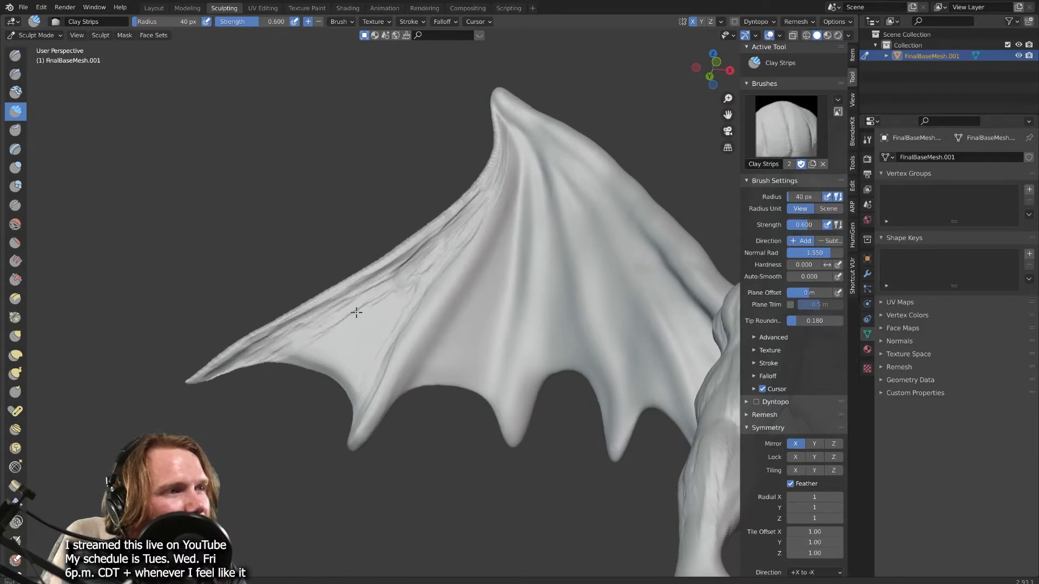
left_click_drag(356, 312, 314, 350)
mouse_move(424, 246)
left_mouse_down()
mouse_move(358, 324)
mouse_move(417, 262)
left_mouse_up()
mouse_move(386, 332)
left_mouse_down()
mouse_move(378, 320)
mouse_move(303, 352)
left_mouse_up()
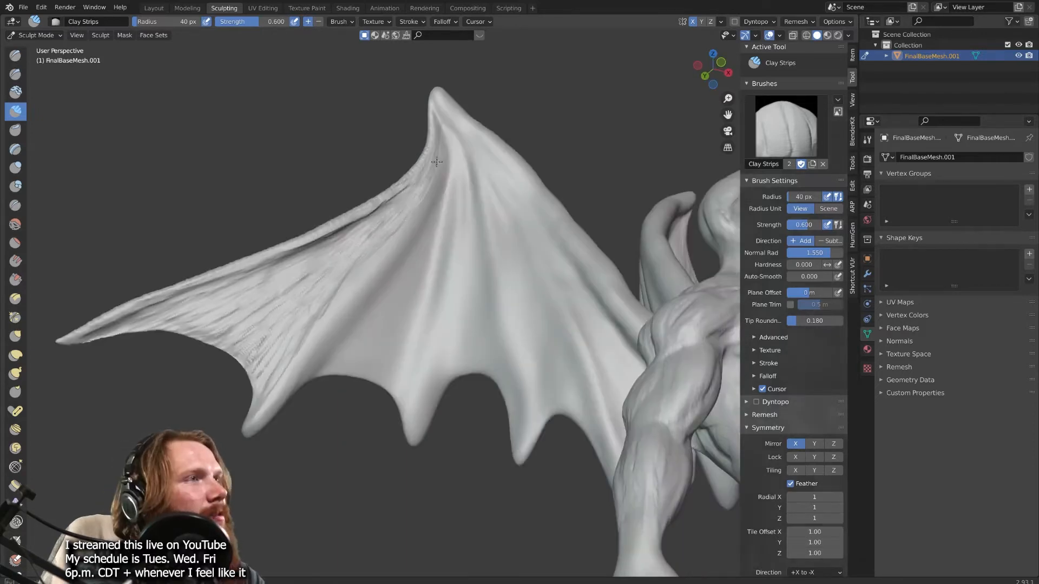
- Build up the outermost finger bone and the folds radiating from the wing peak on the wing's front side
left_click_drag(435, 158, 273, 378)
left_click_drag(431, 175, 325, 235)
left_click_drag(392, 208, 433, 147)
mouse_move(445, 134)
left_mouse_down()
mouse_move(441, 172)
mouse_move(271, 418)
left_mouse_up()
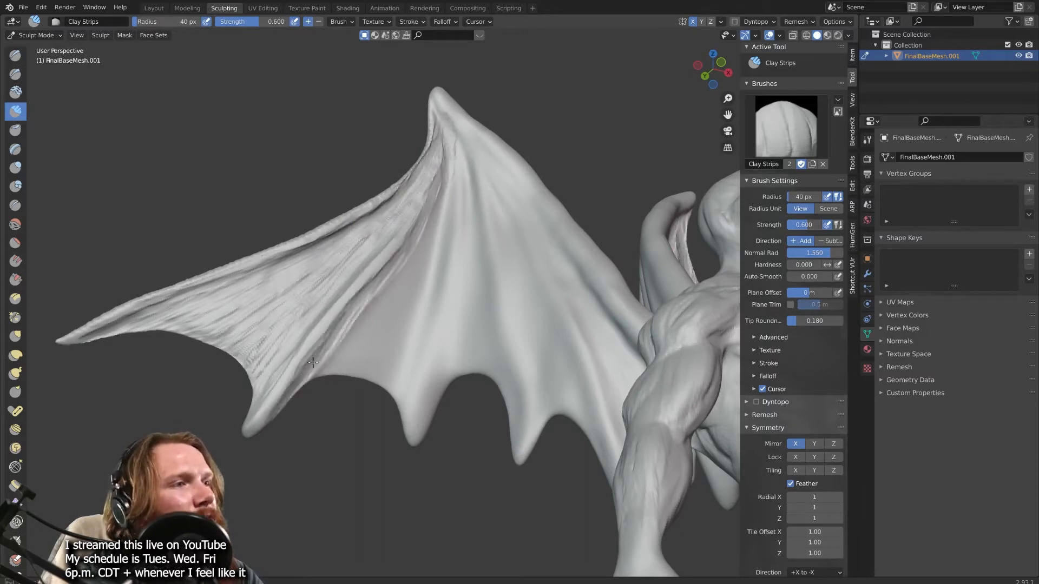
mouse_move(313, 363)
left_mouse_down()
mouse_move(403, 255)
mouse_move(340, 314)
left_mouse_up()
- Texture the wing's second membrane panel with long Clay Strips folds running from the peak to the lower edge
middle_click_drag(341, 314, 351, 312)
middle_click_drag(352, 313, 379, 308)
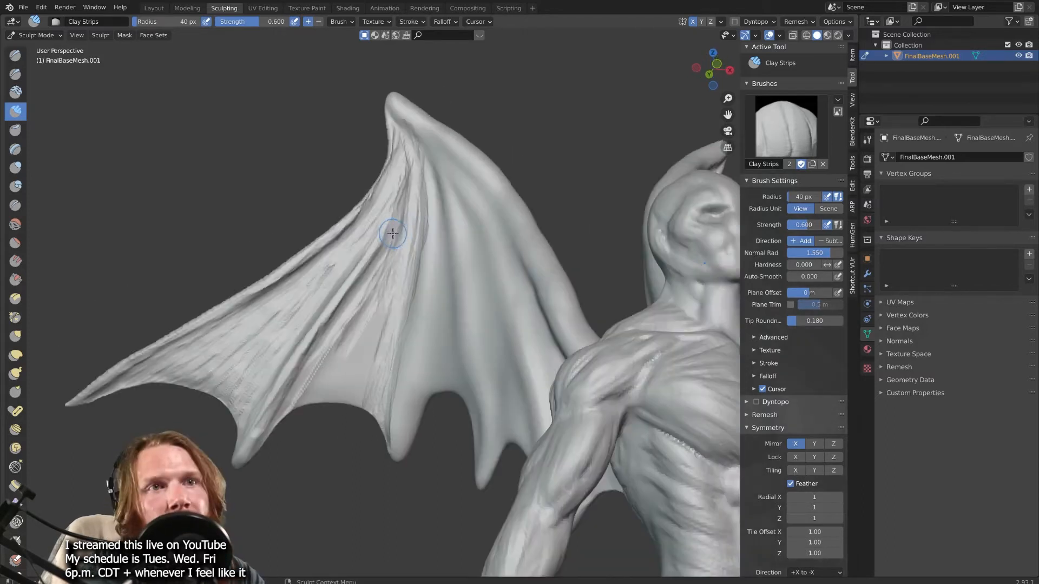
middle_click_drag(398, 268, 385, 277)
mouse_move(387, 219)
left_mouse_down()
mouse_move(355, 308)
mouse_move(304, 398)
left_mouse_up()
left_click_drag(362, 284, 303, 412)
left_click_drag(359, 327, 344, 411)
left_click_drag(379, 292, 341, 406)
left_click_drag(374, 270, 264, 428)
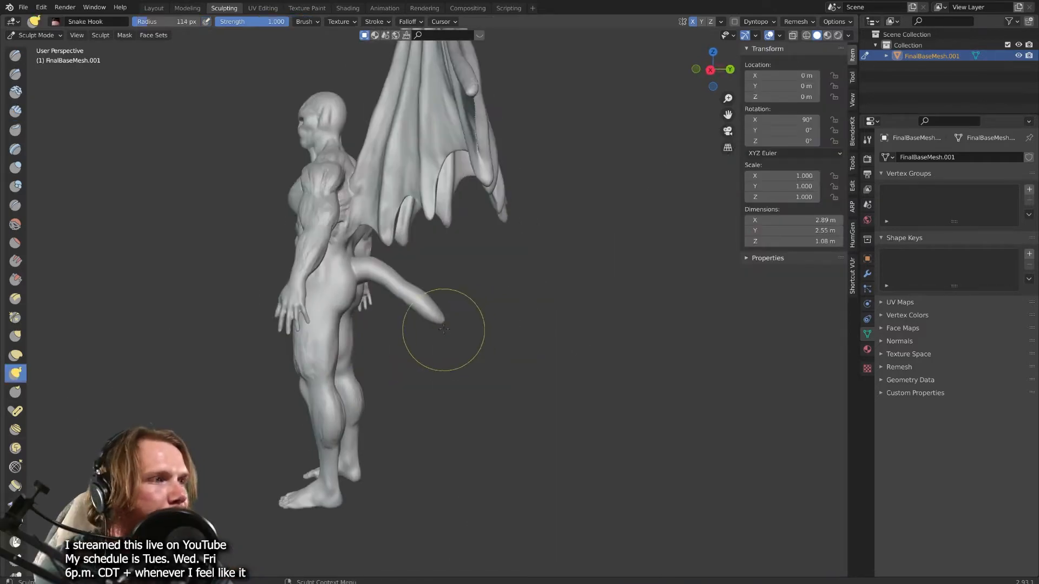
- Pull the tail stub out and down into a longer tail with Snake Hook at 114 px radius and 1.000 strength
mouse_move(440, 325)
left_mouse_down()
mouse_move(422, 320)
mouse_move(518, 439)
mouse_move(610, 487)
left_mouse_up()
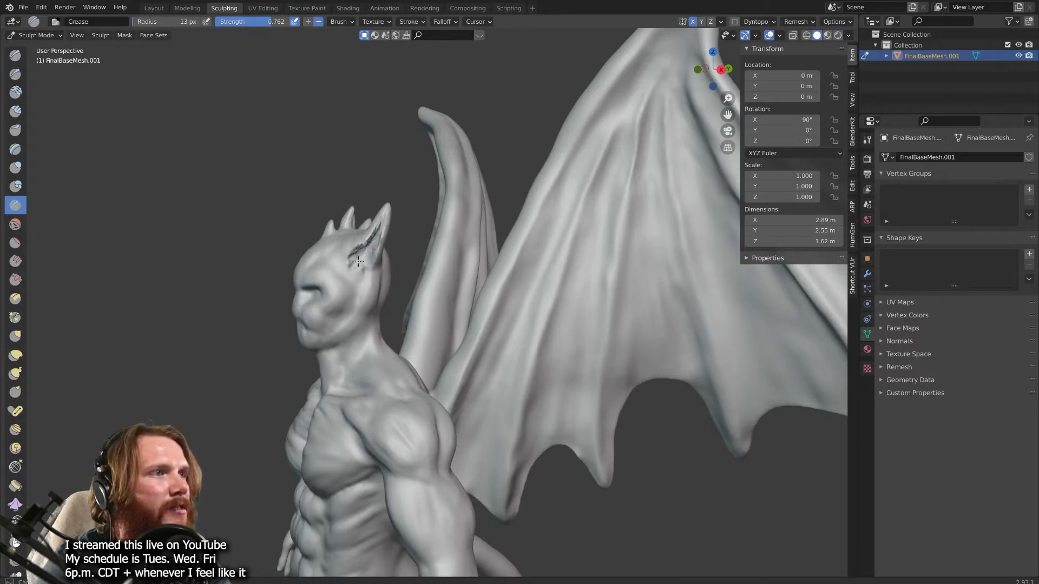
- Carve creases at the base of the ear and around the nose with the Crease brush at 13 px radius and 0.762 strength
left_click_drag(367, 253, 364, 265)
left_click_drag(363, 261, 362, 269)
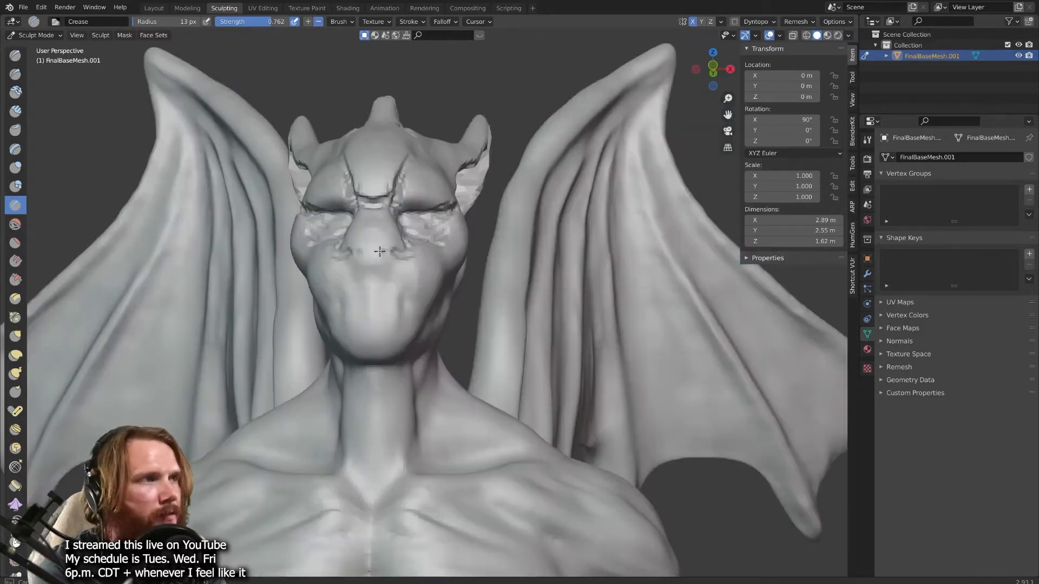
left_click_drag(390, 253, 374, 273)
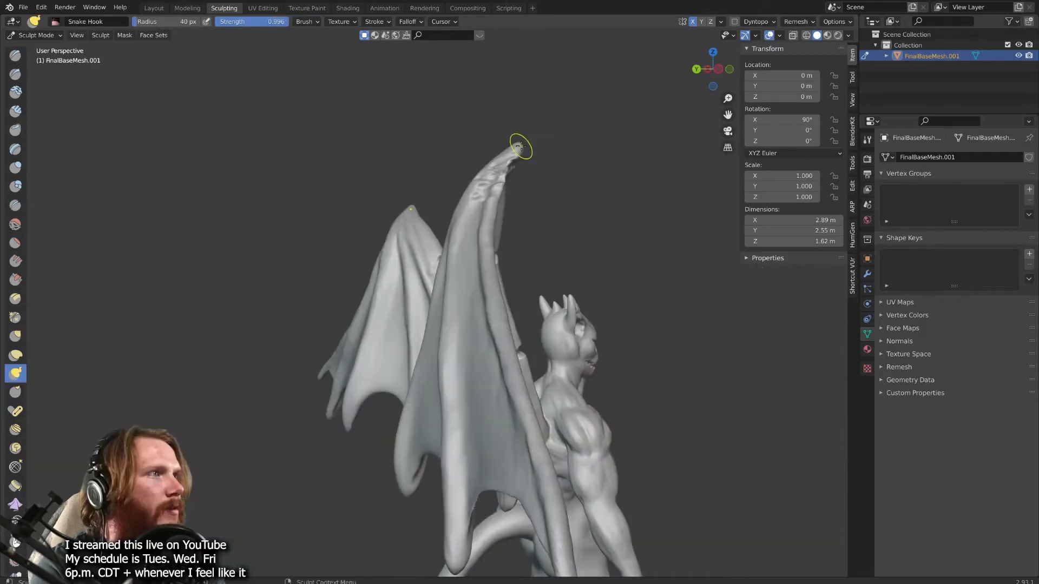
- Pull a curved claw out of the wing peak with Snake Hook at 40 px radius and 0.996 strength
mouse_move(515, 155)
left_mouse_down()
mouse_move(549, 146)
mouse_move(565, 154)
left_mouse_up()
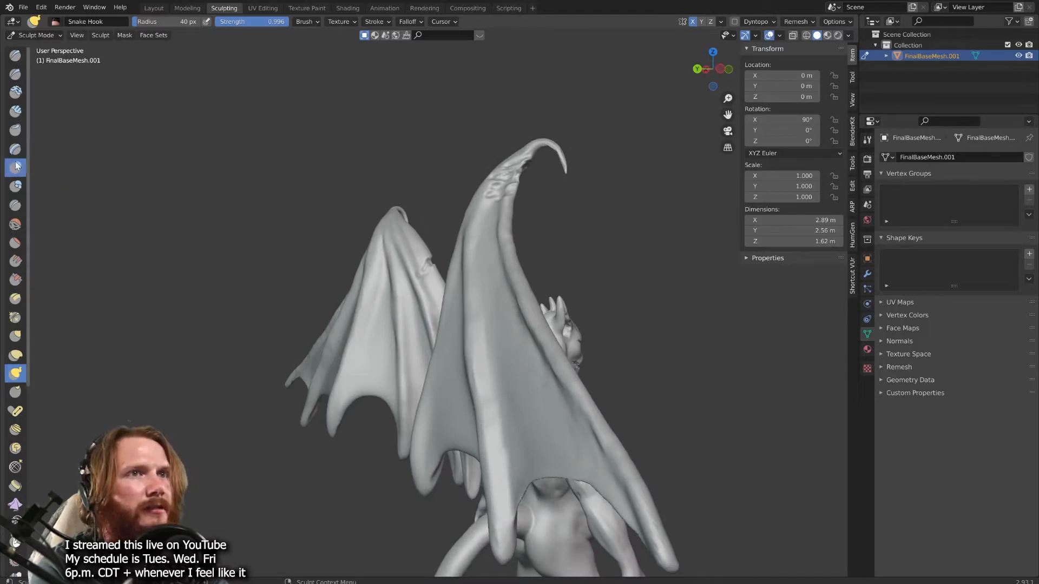
- Build up the wing's arm bone between the two joints with Clay Strips at 58 px radius and 0.600 strength
left_click(15, 168)
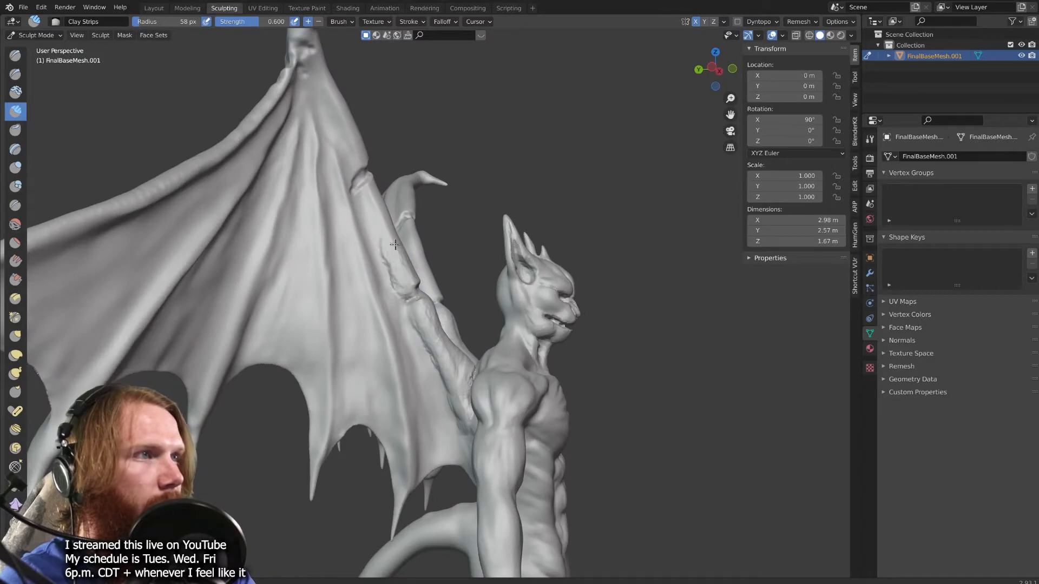
left_click_drag(367, 185, 366, 183)
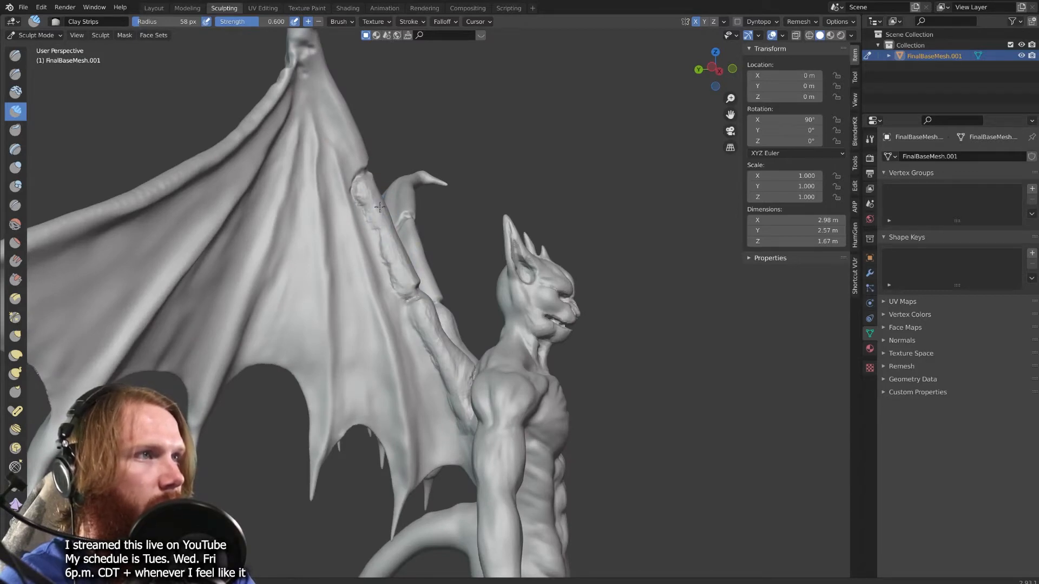
middle_click_drag(396, 280, 301, 337)
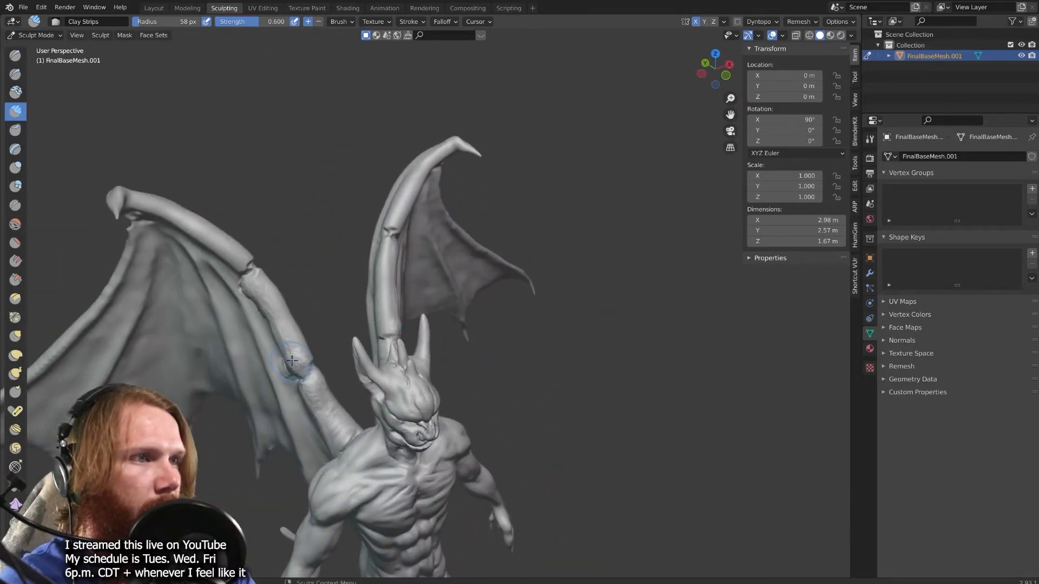
- Add bulk with Clay Strips to the wing arm just below the peak claw, where the membrane attaches
mouse_move(292, 361)
middle_mouse_down()
mouse_move(323, 313)
mouse_move(325, 280)
mouse_move(389, 292)
middle_mouse_up()
scroll(318, 297, "up", 5)
mouse_move(230, 341)
left_mouse_down()
mouse_move(317, 297)
mouse_move(233, 335)
mouse_move(324, 306)
mouse_move(341, 322)
mouse_move(303, 314)
mouse_move(349, 338)
mouse_move(339, 305)
left_mouse_up()
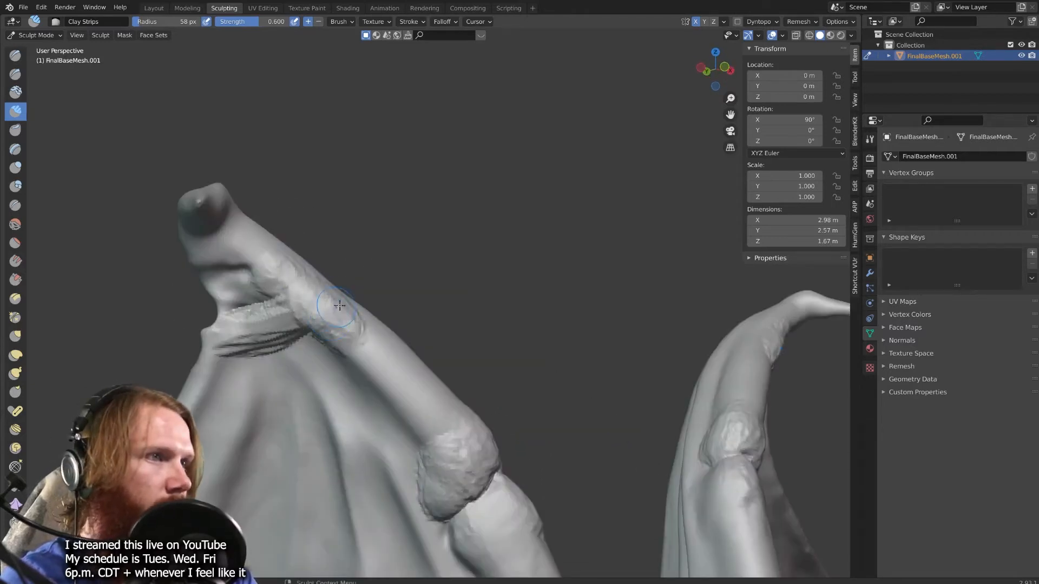
middle_click_drag(338, 305, 323, 325)
mouse_move(338, 303)
left_mouse_down()
mouse_move(397, 259)
mouse_move(433, 319)
mouse_move(463, 315)
left_mouse_up()
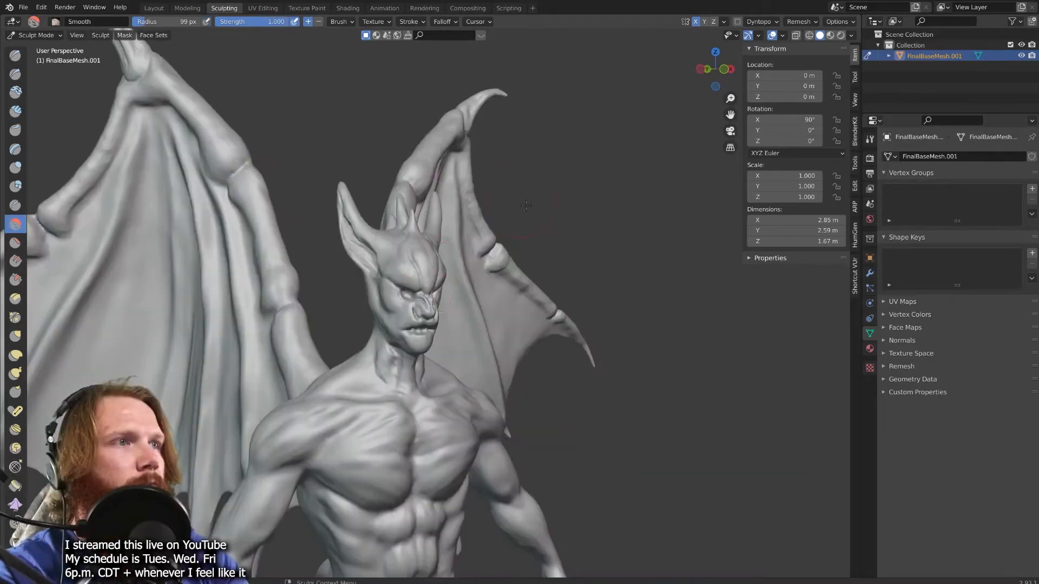
- Smooth the old facial features into a blank face with the Smooth brush at 99 px radius and 1.000 strength
middle_click_drag(373, 296, 377, 292)
left_click_drag(377, 292, 373, 273)
middle_click_drag(373, 273, 456, 279)
mouse_move(456, 279)
left_mouse_down()
mouse_move(462, 333)
mouse_move(466, 255)
left_mouse_up()
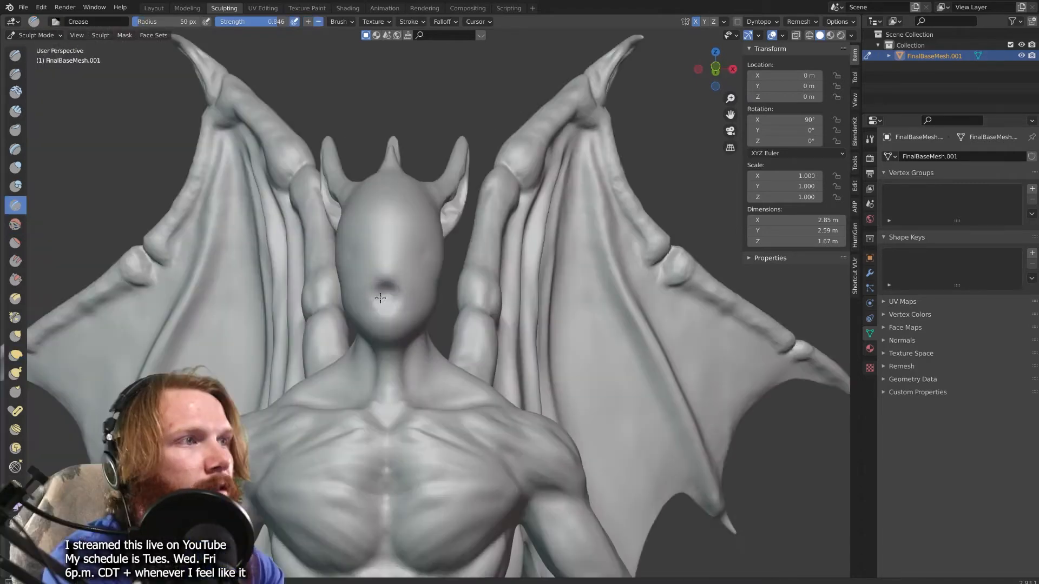
- Carve an open mouth and two round eye sockets into the blank face with the Crease brush at 50 px radius and 0.846 strength
mouse_move(379, 292)
left_mouse_down()
mouse_move(386, 302)
mouse_move(375, 304)
mouse_move(386, 301)
left_mouse_up()
mouse_move(385, 303)
middle_mouse_down()
mouse_move(416, 300)
mouse_move(406, 234)
middle_mouse_up()
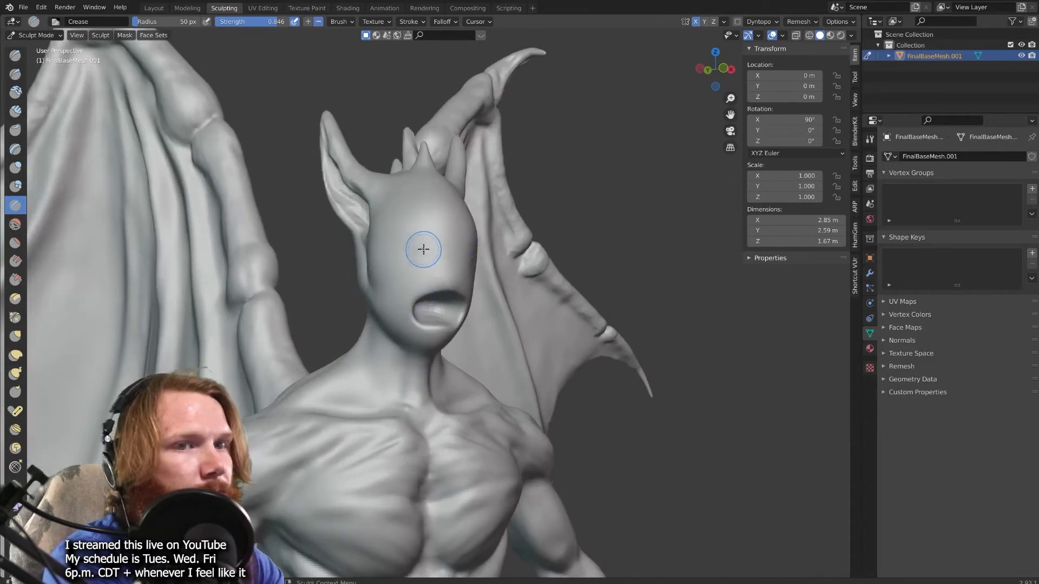
left_click_drag(430, 246, 411, 243)
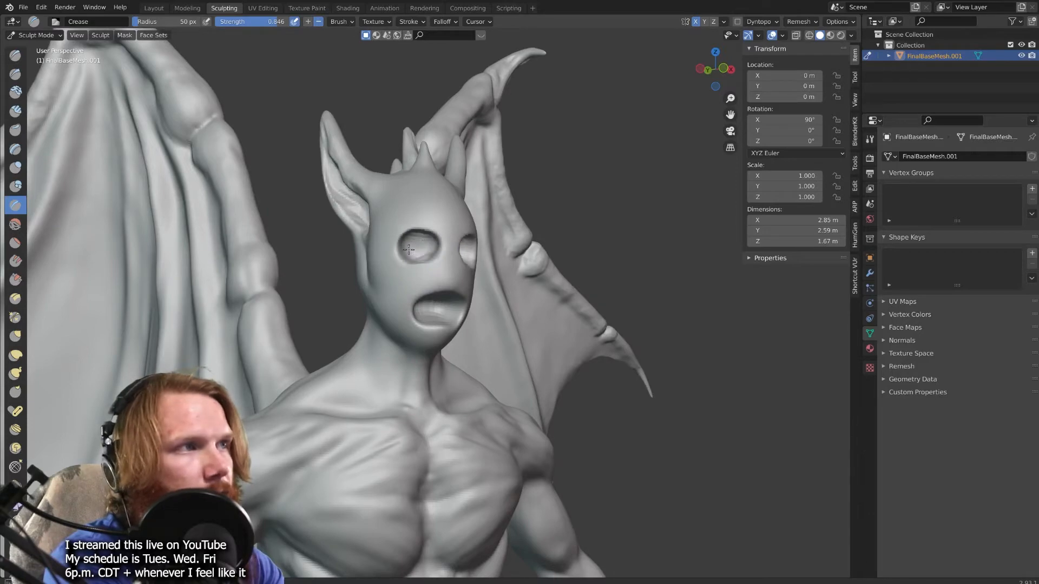
middle_click_drag(408, 250, 364, 252)
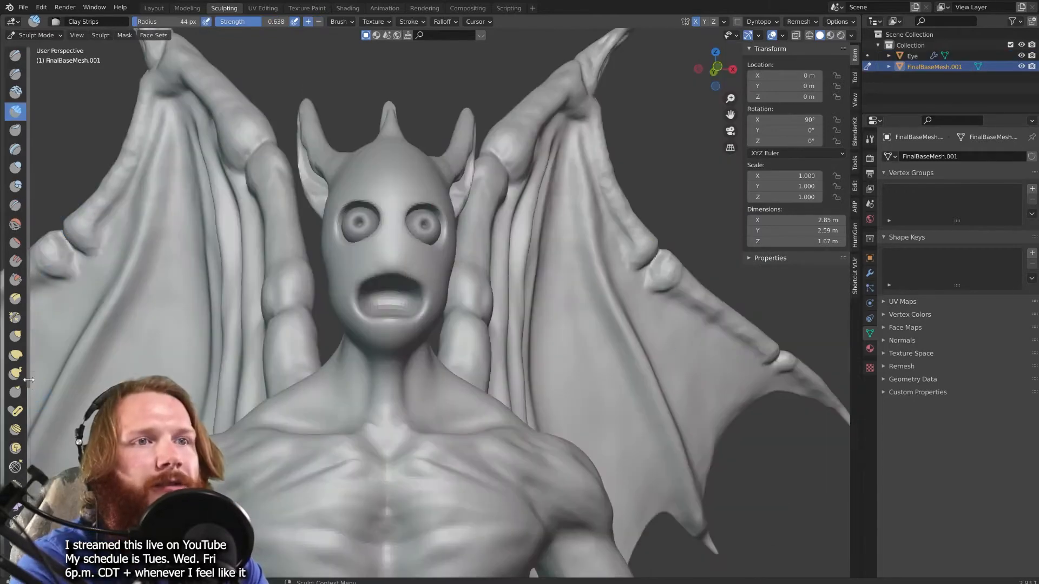
- Pull the mouth into a wide grin with Elastic Deform at 44 px radius and 0.767 strength
left_click(15, 355)
scroll(245, 302, "down", 2)
left_click_drag(374, 297, 372, 283)
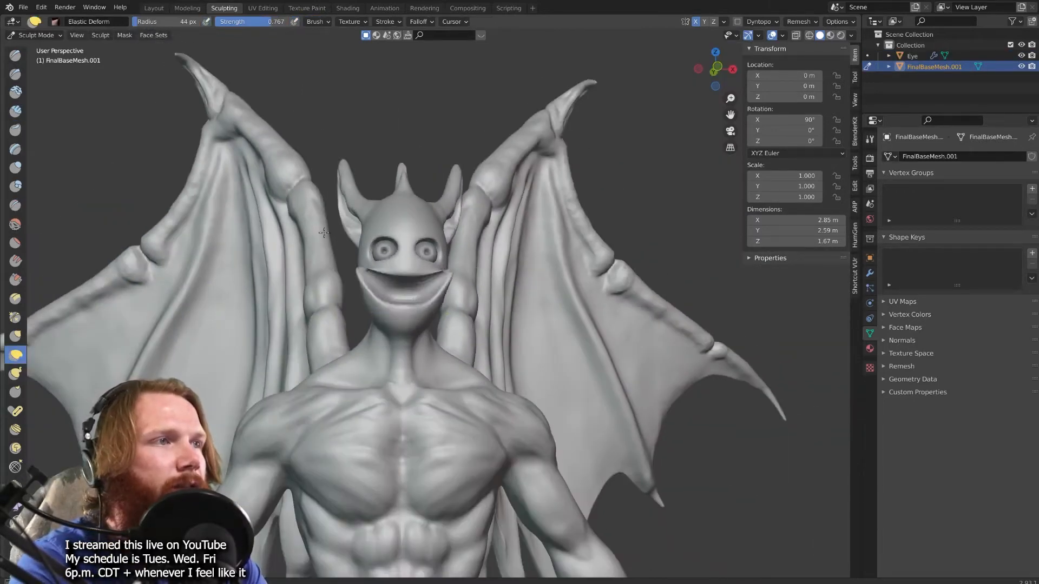
mouse_move(421, 319)
middle_mouse_down()
mouse_move(532, 383)
mouse_move(425, 358)
middle_mouse_up()
scroll(480, 332, "down", 4)
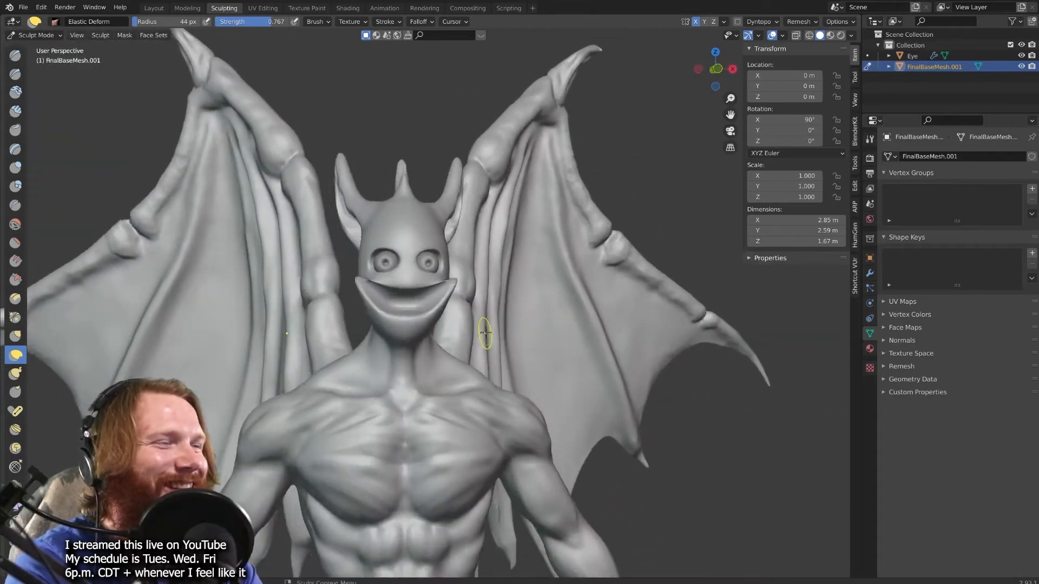
- Push the upper lip and cheek down over the open mouth with Elastic Deform at 129 px radius
middle_click_drag(489, 329, 422, 326)
scroll(530, 319, "down", 2)
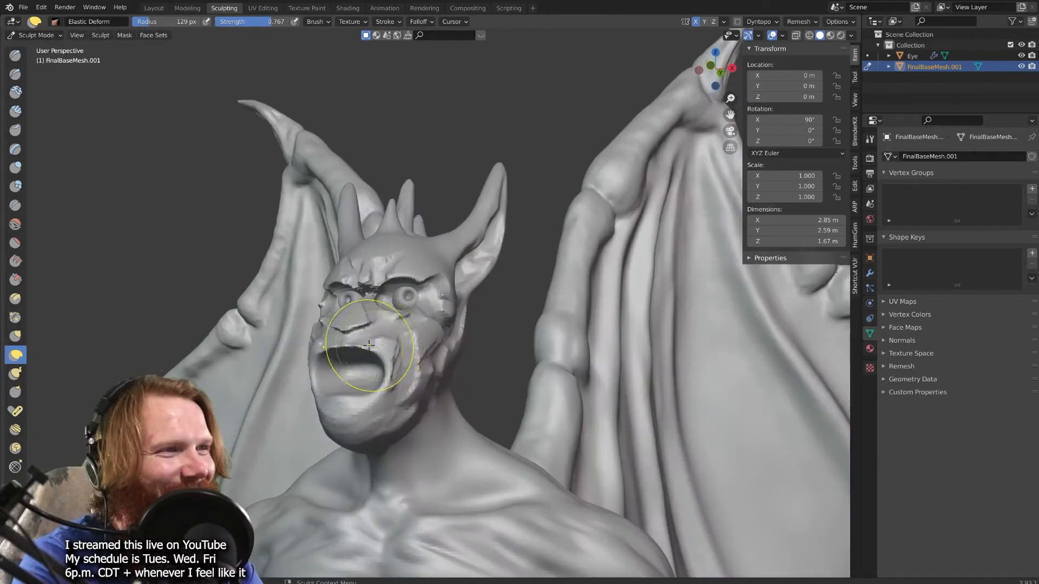
left_click_drag(376, 345, 368, 359)
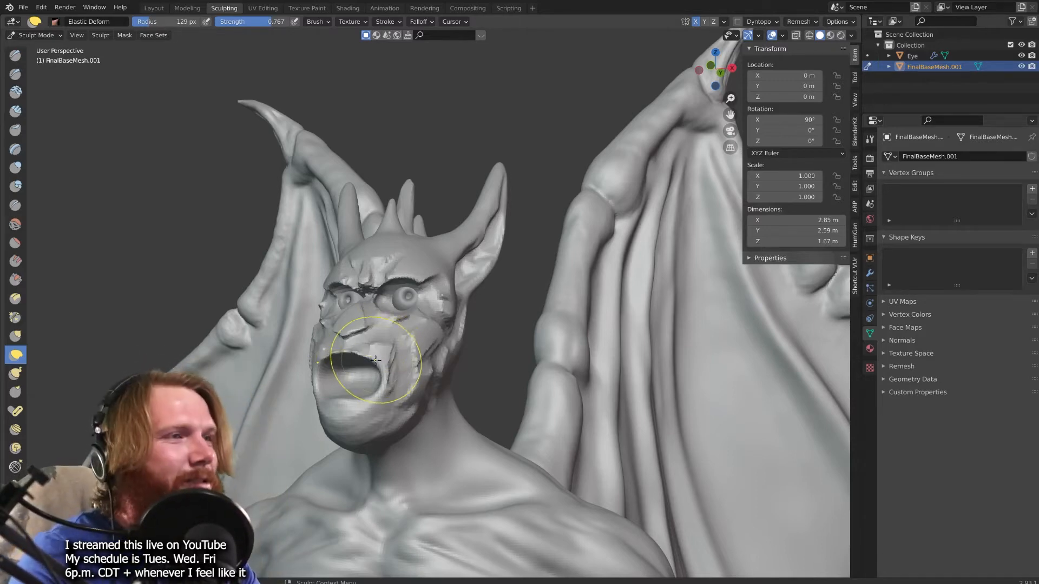
middle_click_drag(390, 358, 413, 351)
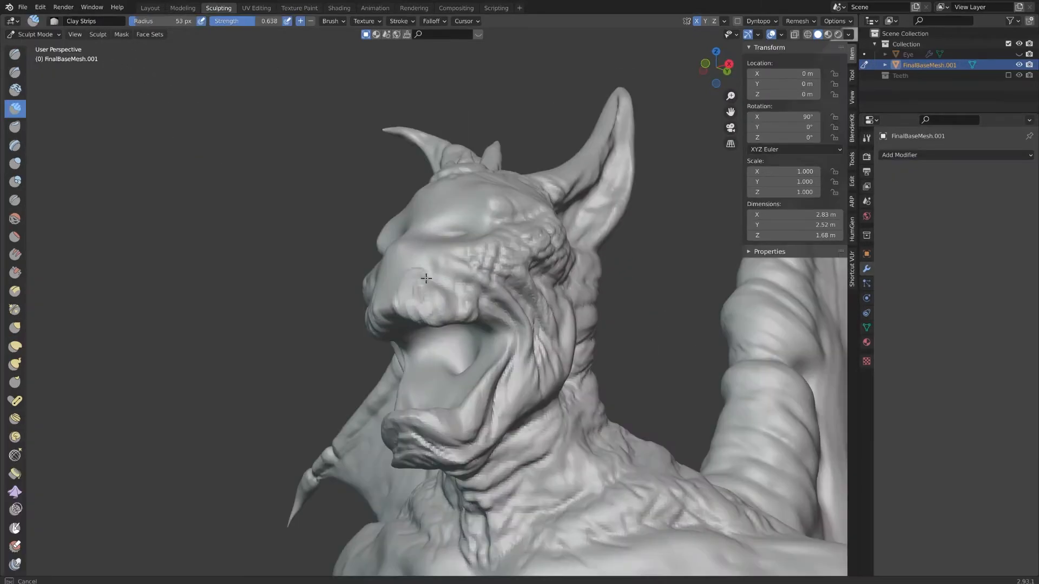
- Build up the upper lip into a rounded muzzle with Clay Strips at 53 px radius and 0.638 strength
mouse_move(422, 303)
left_mouse_down()
mouse_move(408, 299)
mouse_move(428, 297)
left_mouse_up()
left_click_drag(422, 295, 445, 296)
mouse_move(441, 297)
middle_mouse_down()
mouse_move(394, 313)
mouse_move(449, 318)
mouse_move(413, 264)
mouse_move(407, 297)
middle_mouse_up()
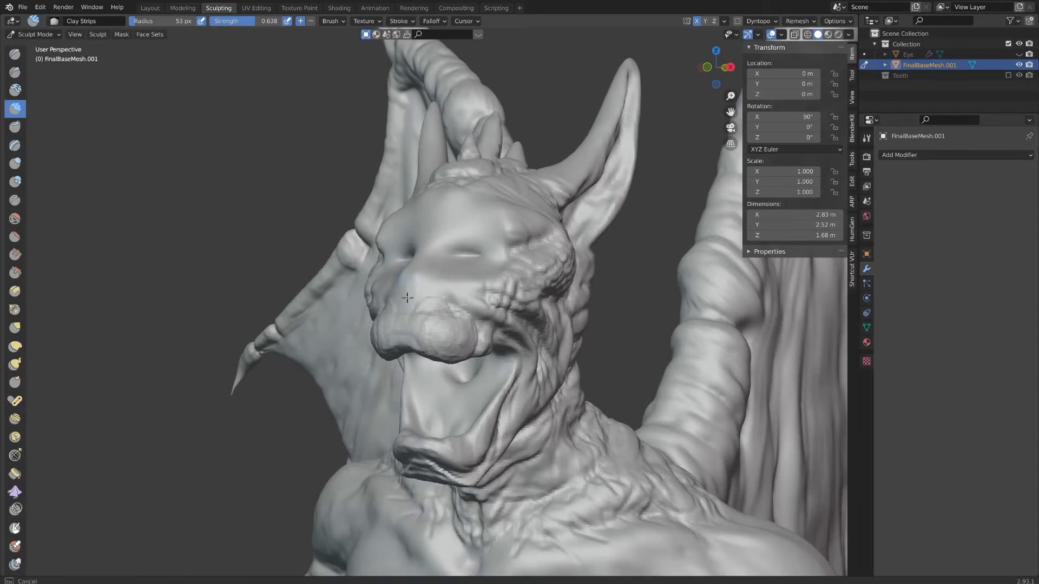
- Build up a broad nose above the muzzle with Clay Strips and shape the nostrils at 20 px radius
left_click_drag(414, 269, 425, 277)
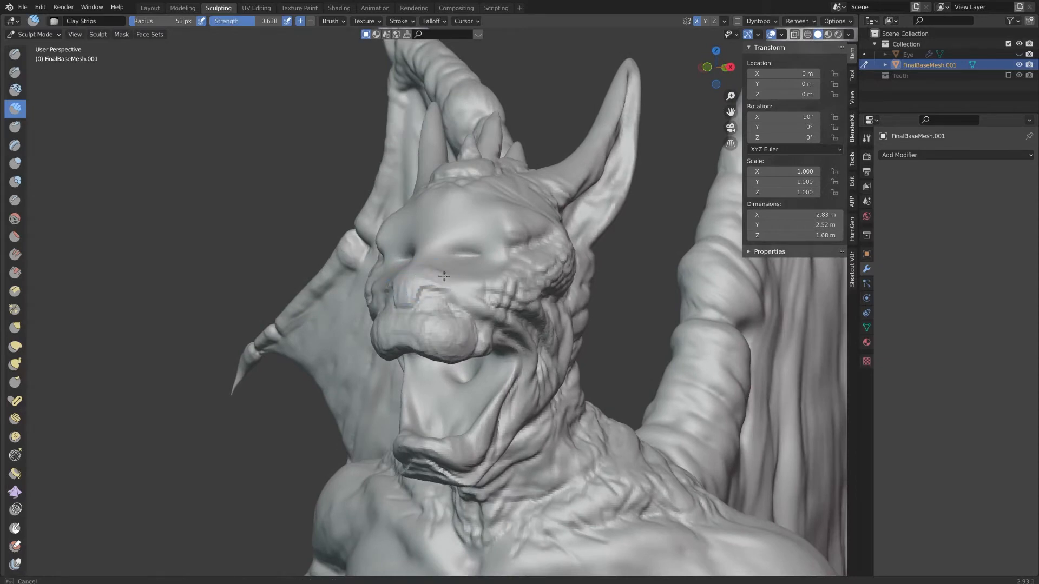
middle_click_drag(427, 276, 394, 286)
left_click_drag(406, 282, 419, 284)
middle_click_drag(403, 281, 417, 277)
key("f")
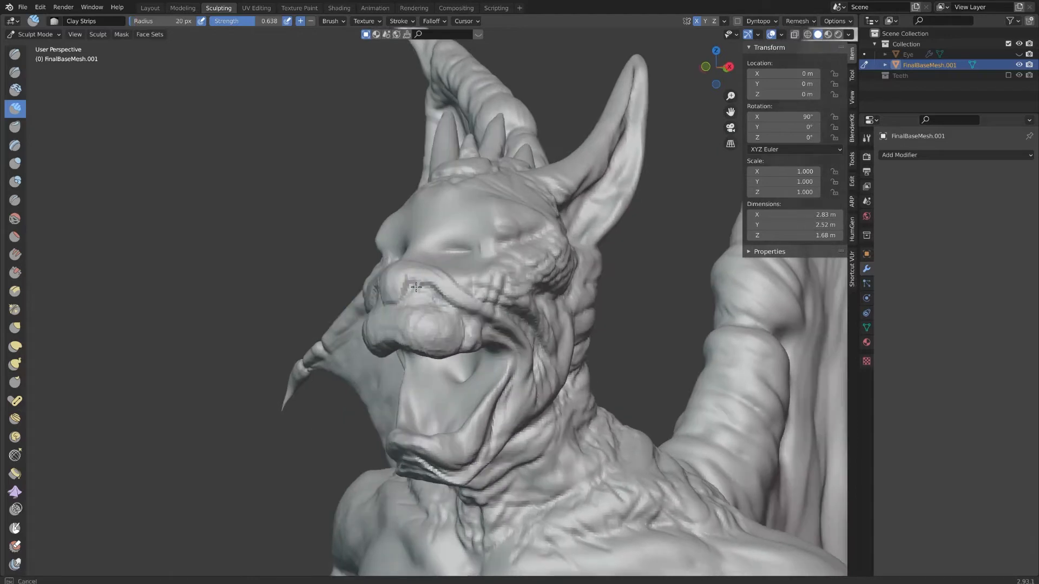
left_click_drag(415, 290, 422, 282)
mouse_move(560, 297)
left_mouse_down()
mouse_move(568, 265)
mouse_move(561, 281)
left_mouse_up()
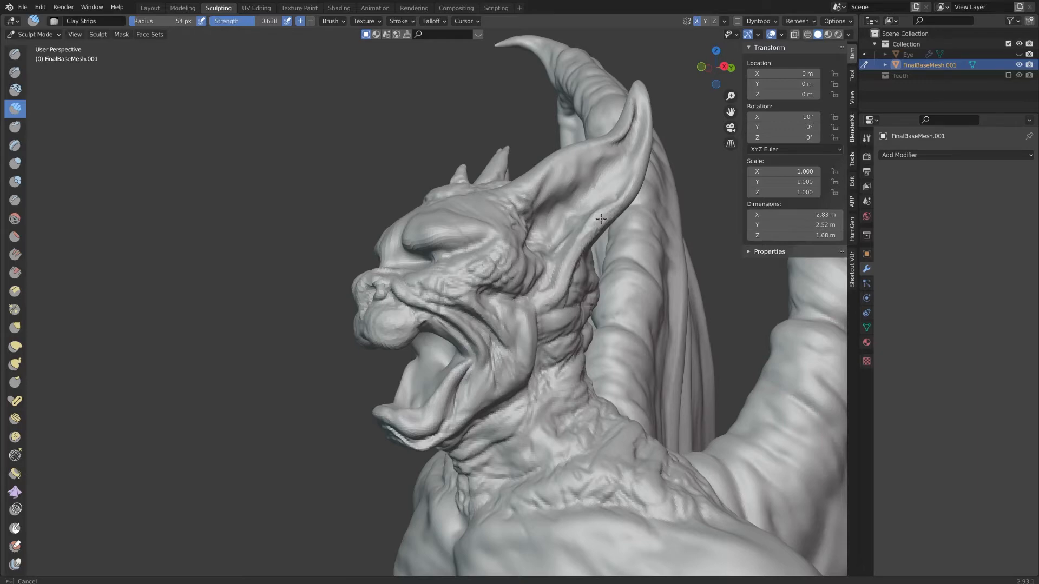
- Thicken the back of the ear's base and its outer rim with Clay Strips at 54 px radius
middle_click_drag(600, 218, 451, 231)
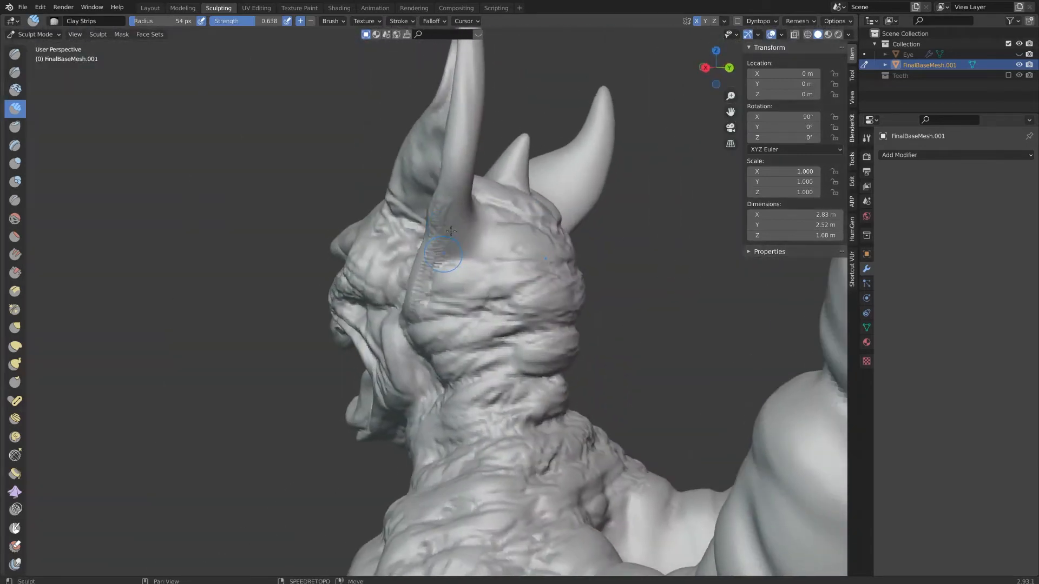
left_click_drag(450, 231, 445, 259)
left_click_drag(453, 204, 454, 202)
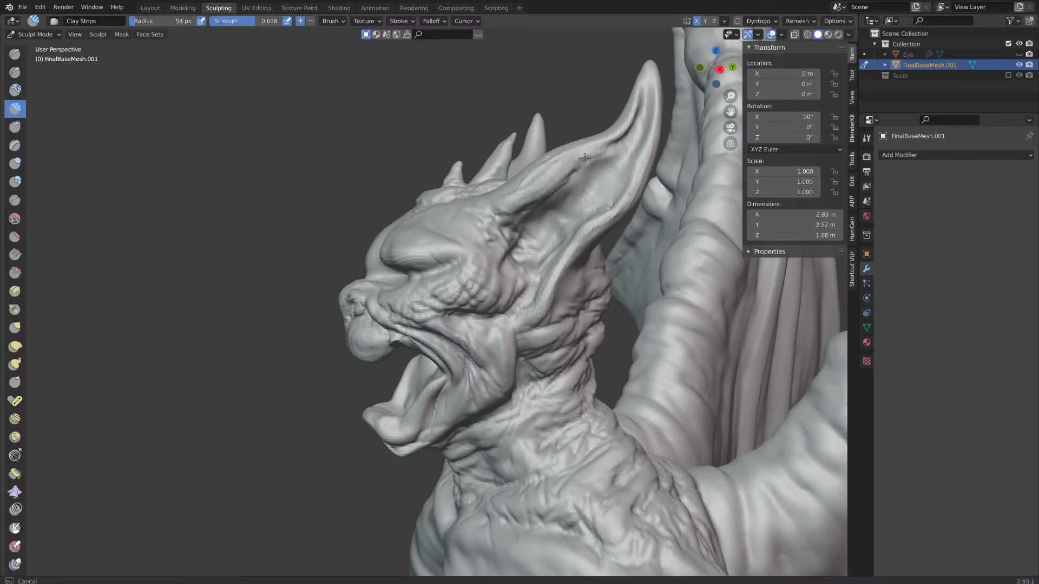
left_click_drag(584, 158, 624, 130)
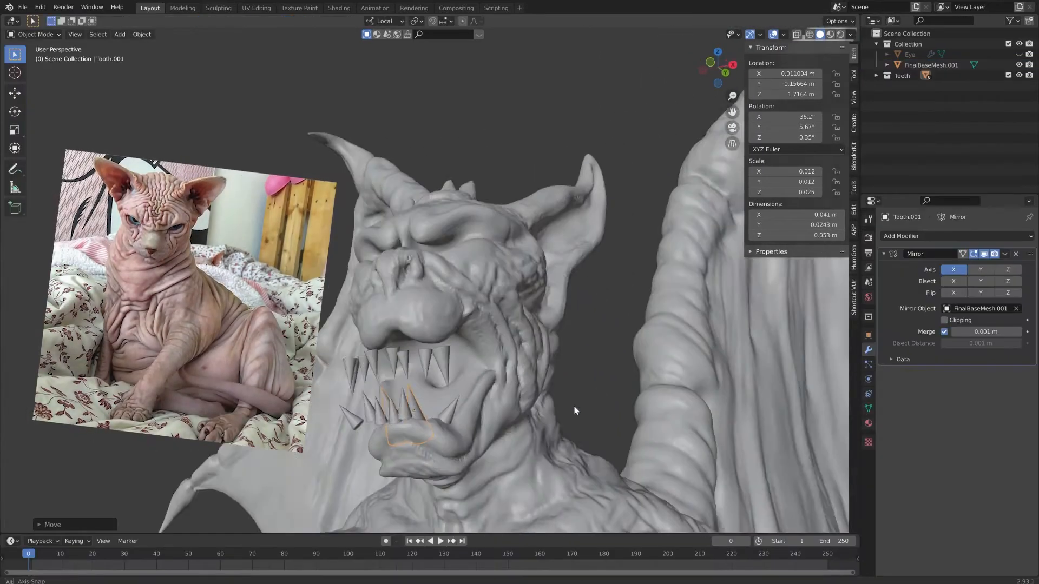
- Move the mirrored fang Tooth.001 back along the lower jaw and tilt it to fit the gum
middle_click_drag(575, 405, 510, 370)
key("g")
left_click(517, 402)
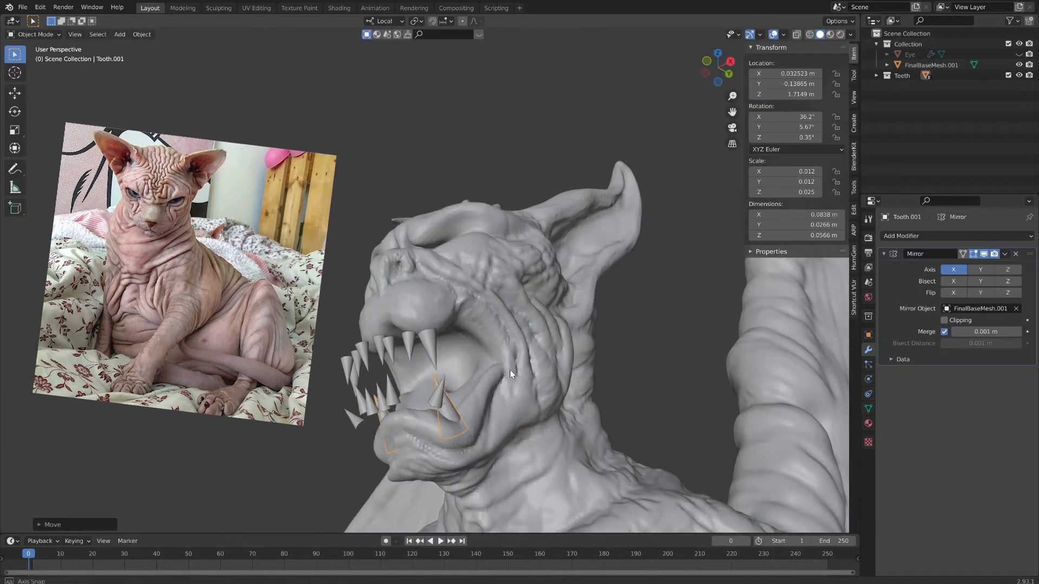
key("r")
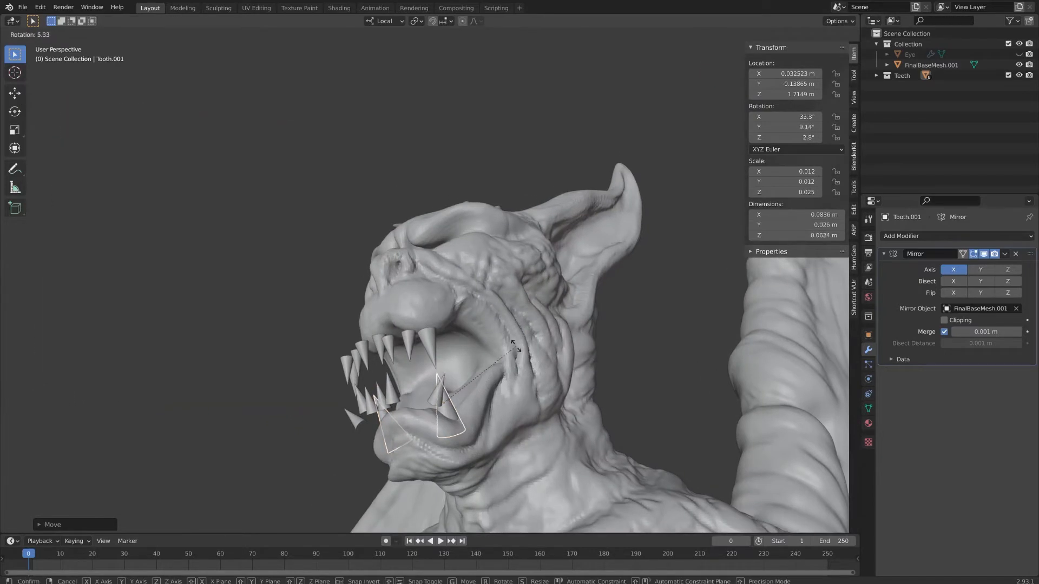
left_click(516, 346)
key("g")
left_click(515, 355)
- Shift the lower fang Tooth.001 outward toward the mouth corner and rotate it further
middle_click_drag(514, 359, 608, 354)
key("g")
left_click(473, 399)
key("r")
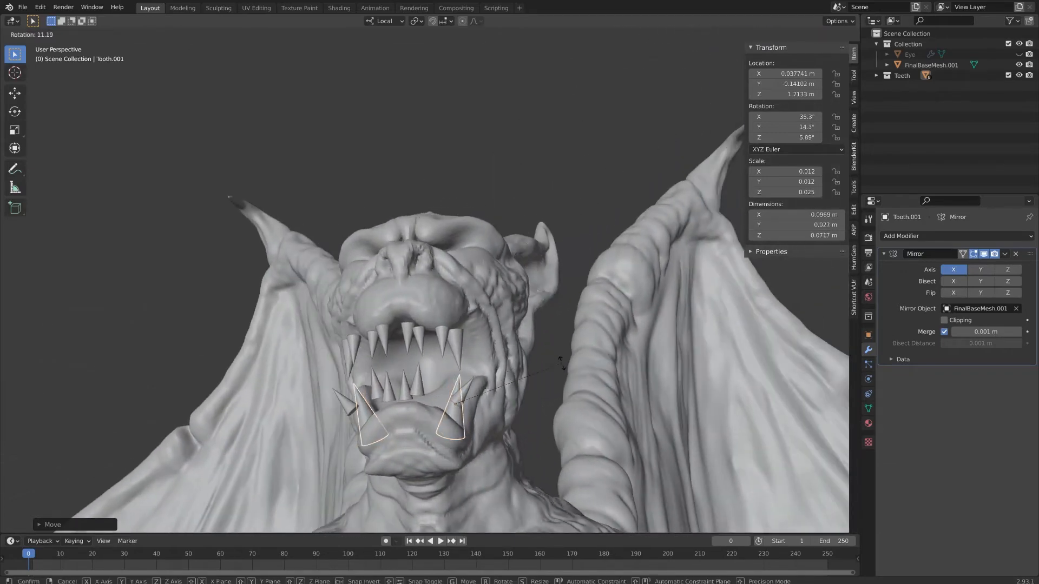
left_click(546, 366)
- Reposition the mirrored small front tooth onto the lower gum, adjusting it from the side and the front
middle_click_drag(546, 365, 392, 387)
left_click(392, 388)
key("g")
left_click(433, 359)
middle_click_drag(433, 358, 536, 352)
key("g")
left_click(495, 356)
- Move the mirrored upper front tooth Tooth.004 up into the gum beneath the muzzle
left_click(422, 360)
key("g")
left_click(440, 367)
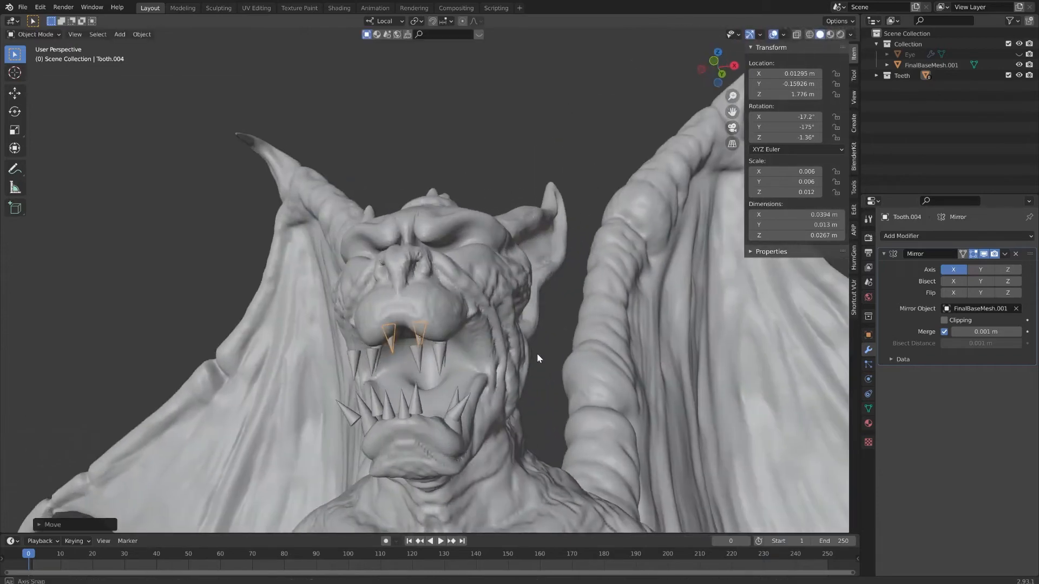
key("g")
left_click(538, 354)
- Select the neighbouring upper tooth Tooth.005 and fit the upper teeth into the gum with several small moves
left_click(420, 354)
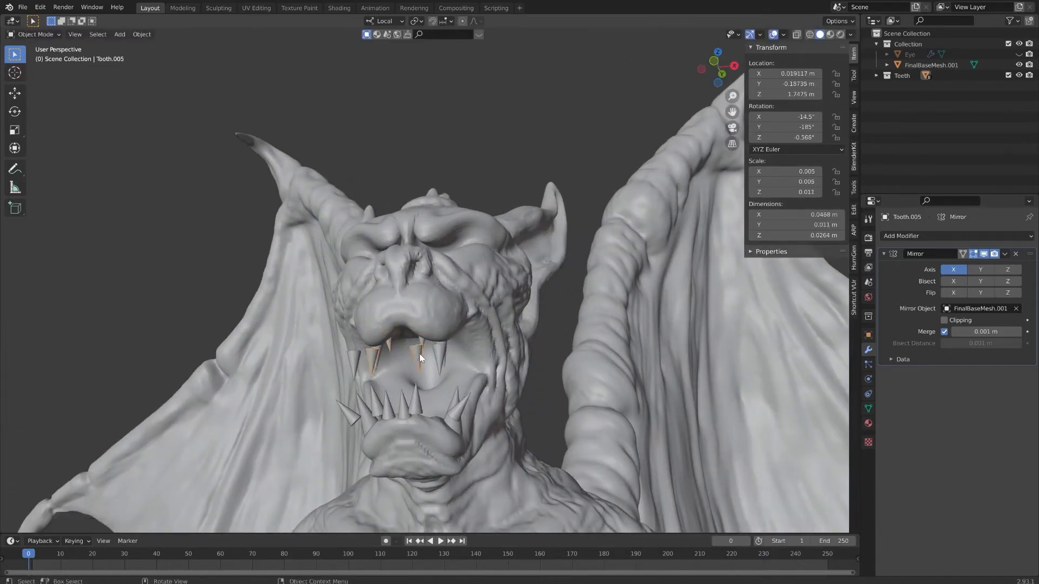
middle_click_drag(420, 354, 498, 351)
key("g")
left_click(529, 338)
key("g")
left_click(384, 353)
key("g")
left_click(499, 351)
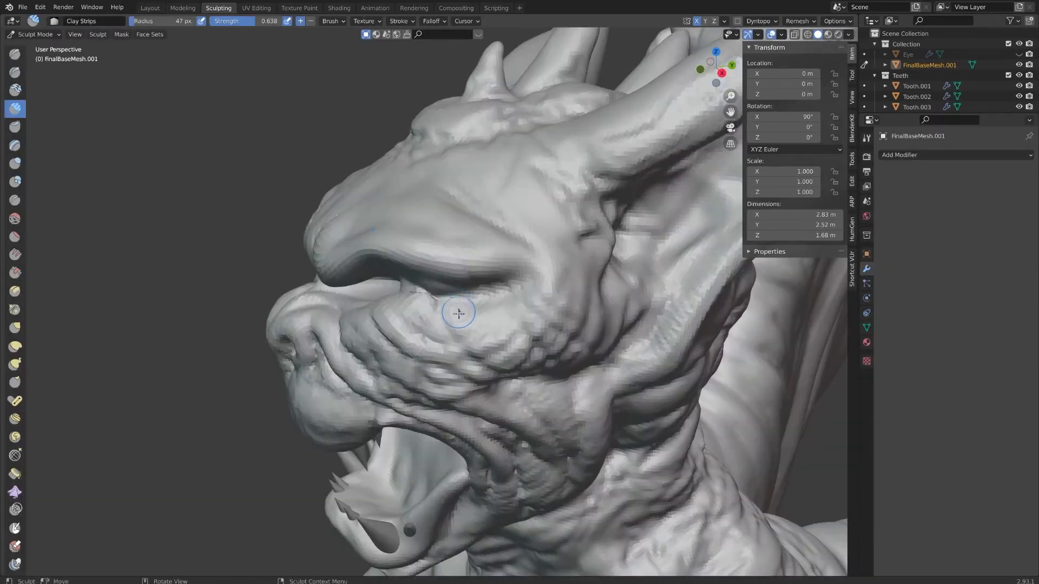
- Build up folds around the eye and cheek with Clay Strips at 47 px radius, and swell the brow with Inflate/Deflate at 82 px
left_click_drag(473, 318, 476, 325)
middle_click_drag(488, 306, 487, 293)
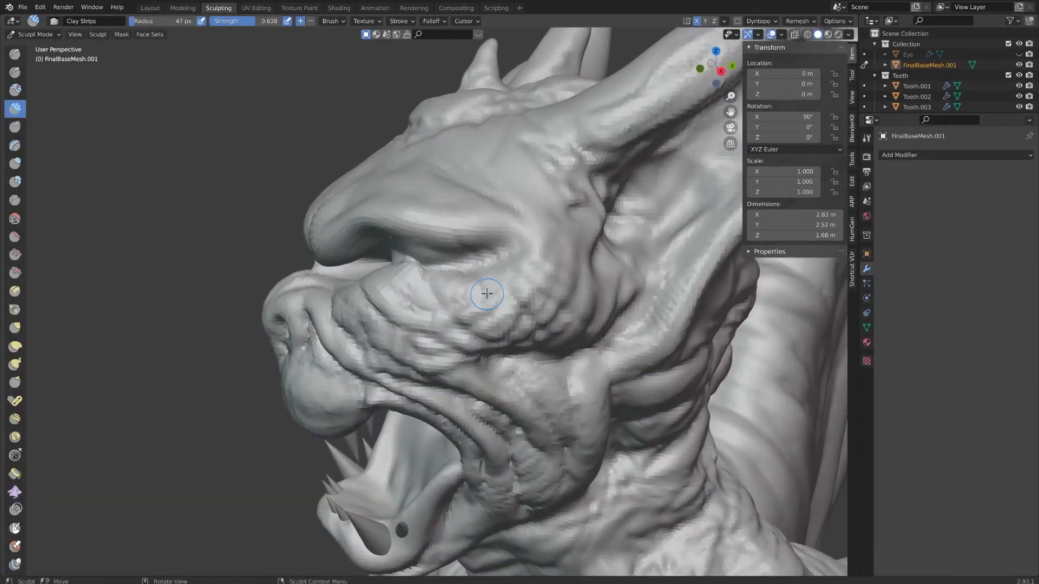
mouse_move(500, 240)
left_mouse_down()
mouse_move(485, 254)
mouse_move(406, 230)
mouse_move(446, 245)
mouse_move(524, 241)
left_mouse_up()
mouse_move(523, 241)
middle_mouse_down()
mouse_move(578, 228)
mouse_move(557, 270)
mouse_move(428, 289)
middle_mouse_up()
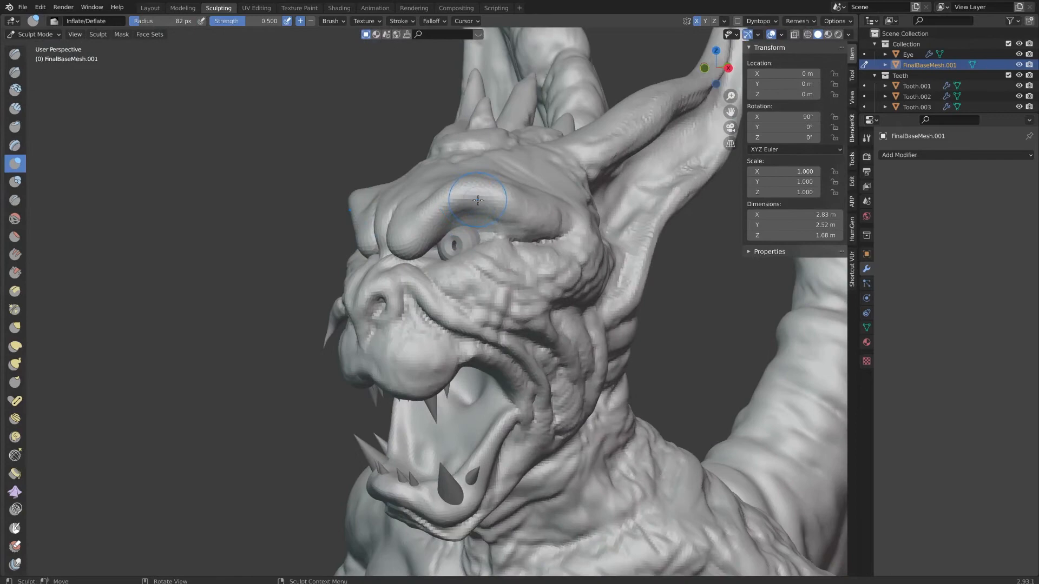
left_click_drag(478, 200, 498, 197)
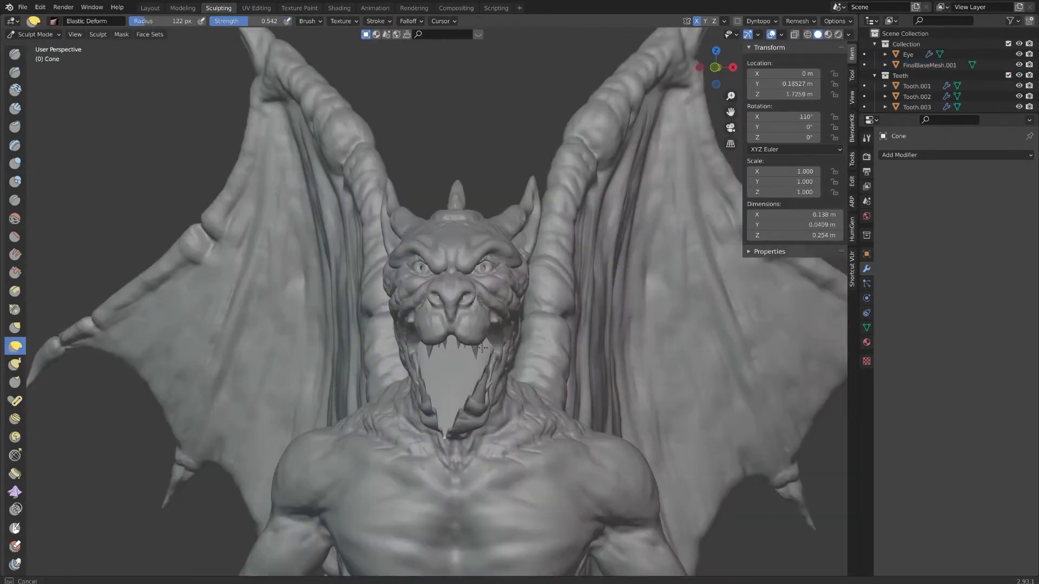
- Bend the cone in the mouth into a curved tongue with Elastic Deform at 122 px radius and 0.542 strength
mouse_move(432, 346)
middle_mouse_down()
mouse_move(449, 340)
mouse_move(422, 331)
middle_mouse_up()
scroll(426, 338, "down", 3)
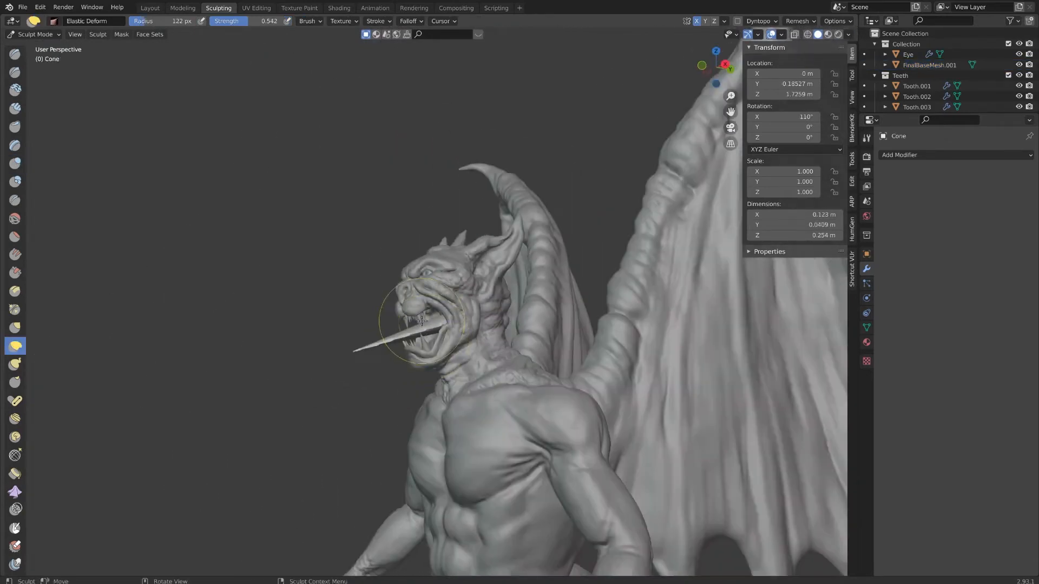
mouse_move(423, 325)
left_mouse_down()
mouse_move(394, 343)
mouse_move(396, 331)
mouse_move(443, 313)
left_mouse_up()
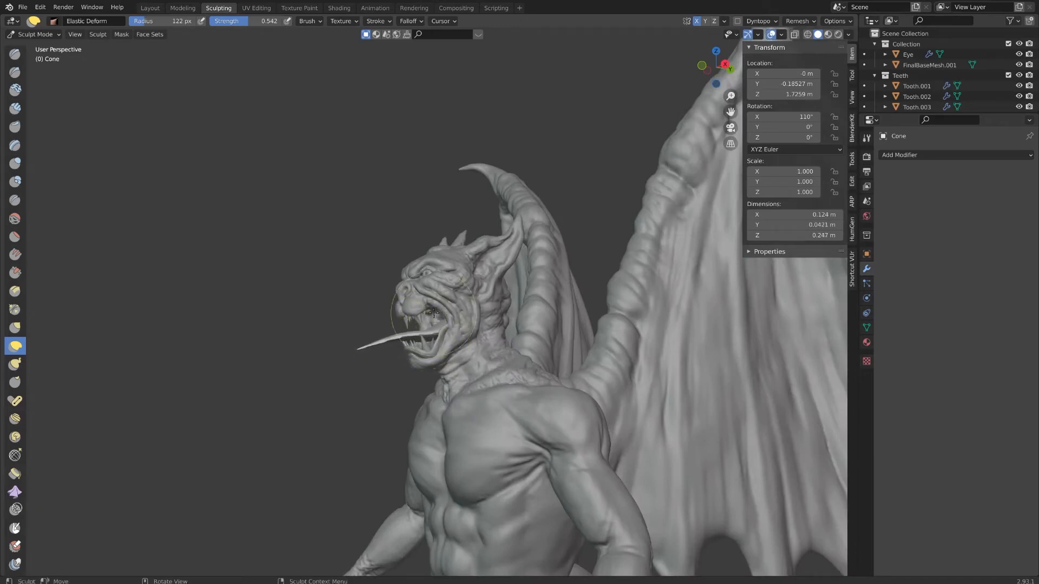
middle_click_drag(442, 313, 456, 334)
left_click_drag(456, 334, 451, 366)
- Shape the tongue's root inside the mouth with Elastic Deform so it sits between the lower teeth
middle_click_drag(451, 366, 480, 399, "ctrl")
left_click_drag(484, 408, 482, 463)
middle_click_drag(481, 463, 416, 424)
left_click_drag(414, 397, 437, 364)
mouse_move(423, 390)
middle_mouse_down()
mouse_move(427, 403)
mouse_move(469, 409)
mouse_move(436, 422)
mouse_move(465, 439)
middle_mouse_up()
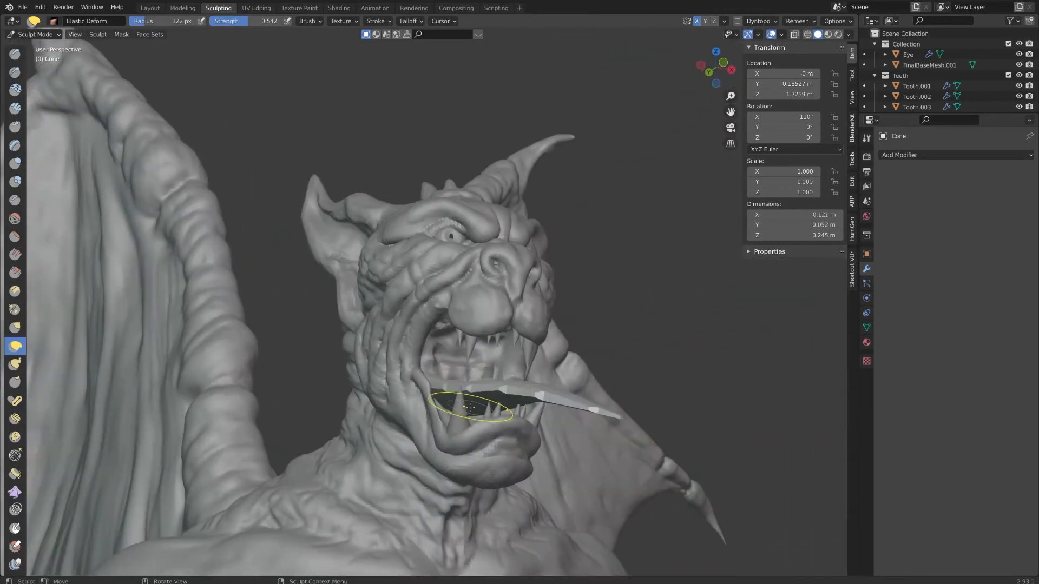
left_click_drag(466, 439, 466, 439)
left_click_drag(475, 485, 476, 487)
middle_click_drag(519, 439, 571, 459)
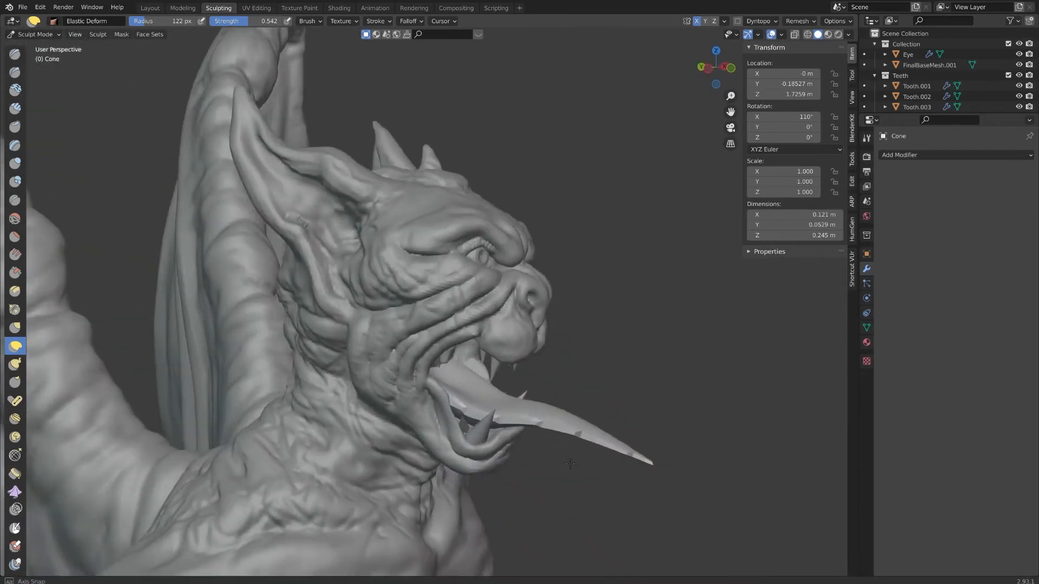
- Arch the protruding tongue and push its tip back toward the mouth with Elastic Deform
mouse_move(527, 412)
left_mouse_down()
mouse_move(496, 344)
mouse_move(505, 378)
left_mouse_up()
scroll(612, 446, "down", 2)
mouse_move(577, 403)
left_mouse_down()
mouse_move(479, 326)
mouse_move(494, 383)
mouse_move(488, 416)
mouse_move(461, 390)
left_mouse_up()
middle_click_drag(469, 392, 464, 369)
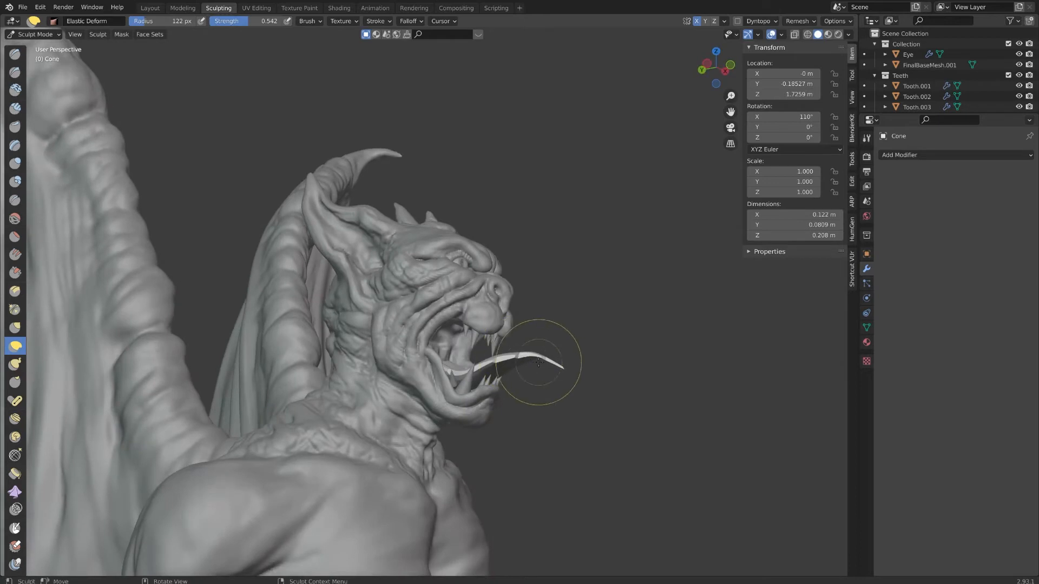
- Pull the protruding tongue down and back over the lower teeth with Elastic Deform at 122 px radius and 0.542 strength
scroll(540, 357, "down", 1)
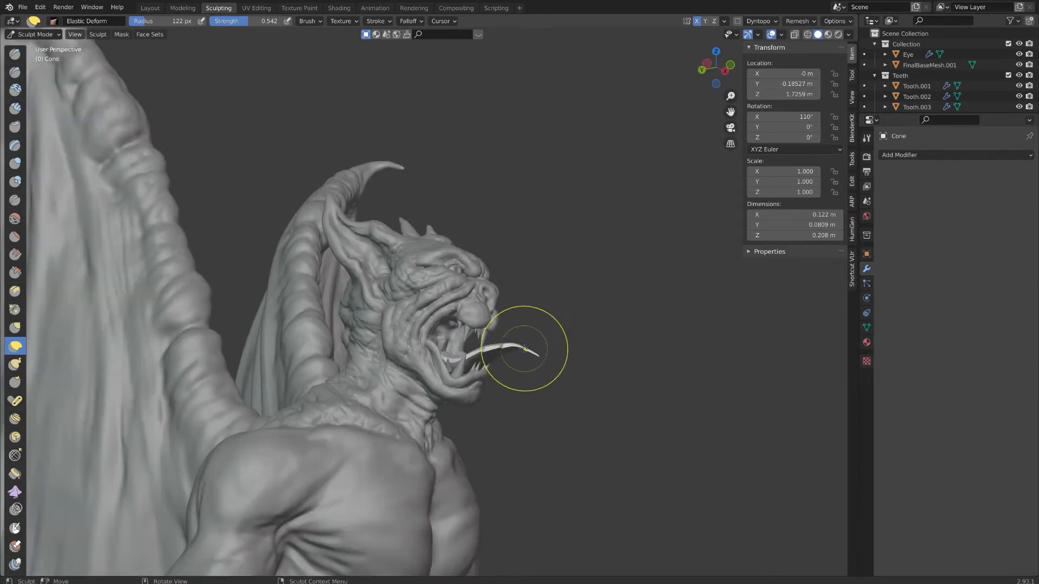
mouse_move(523, 346)
left_mouse_down()
mouse_move(501, 404)
mouse_move(470, 394)
left_mouse_up()
mouse_move(521, 370)
left_mouse_down()
mouse_move(486, 409)
mouse_move(506, 377)
left_mouse_up()
mouse_move(514, 379)
middle_mouse_down()
mouse_move(379, 374)
mouse_move(468, 398)
middle_mouse_up()
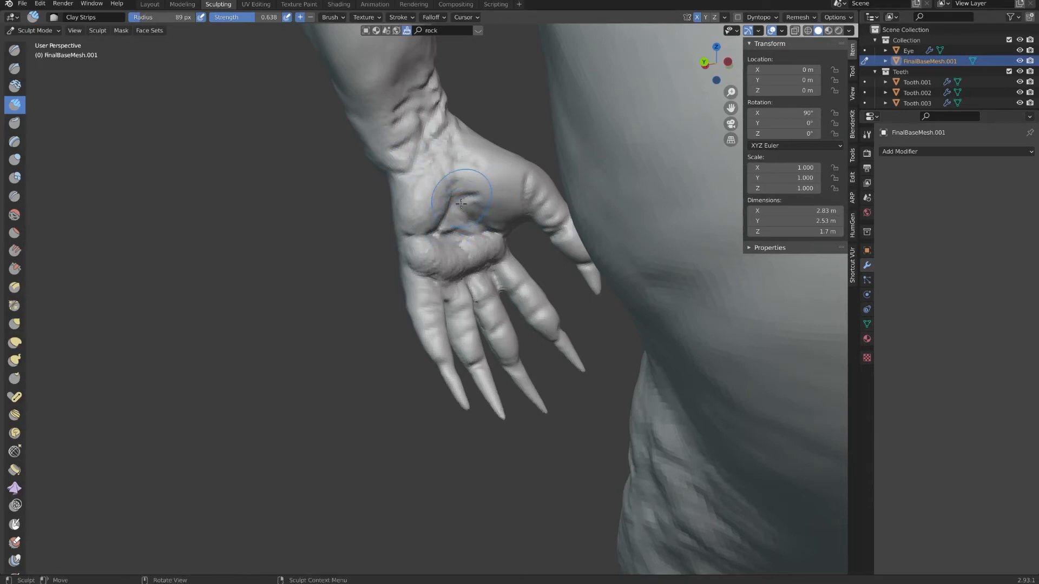
- Build up the fleshy pads of the palm and the tendons across the wrist with Clay Strips at 89 px radius and 0.638 strength
mouse_move(460, 203)
left_mouse_down()
mouse_move(453, 225)
mouse_move(468, 183)
left_mouse_up()
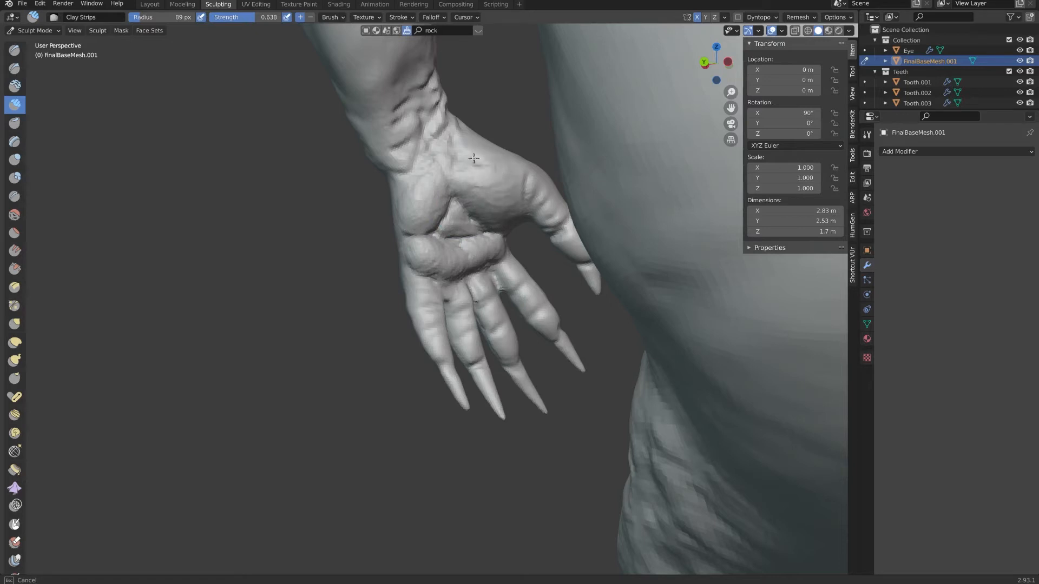
middle_click_drag(480, 152, 362, 169)
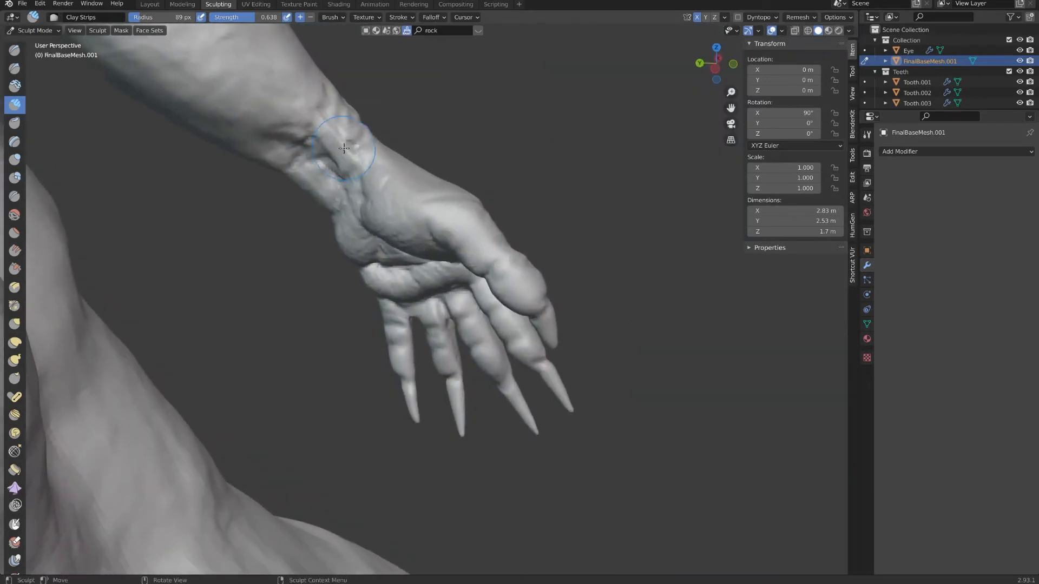
left_click_drag(360, 171, 342, 149)
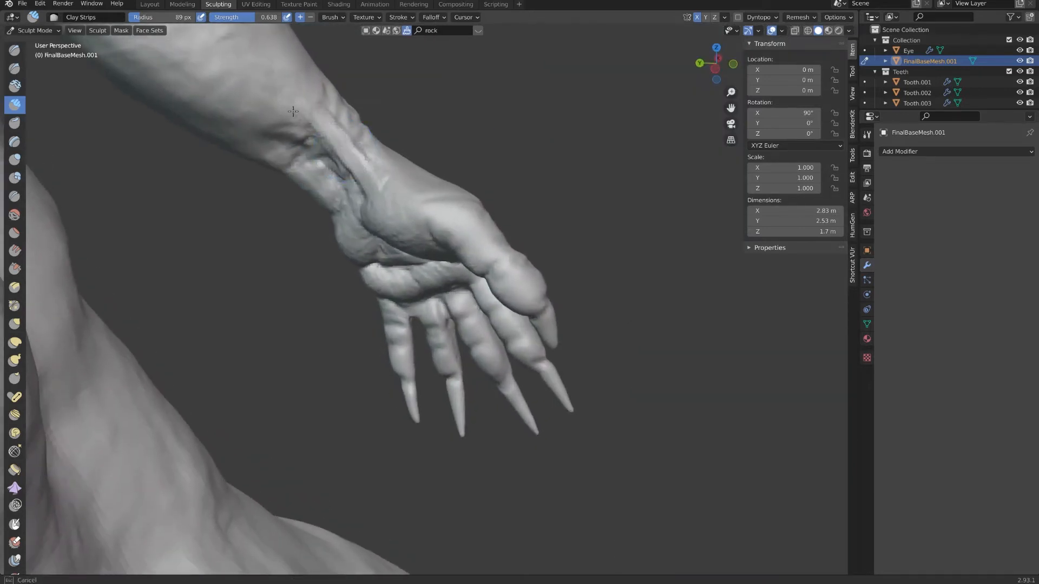
left_click_drag(292, 111, 266, 105)
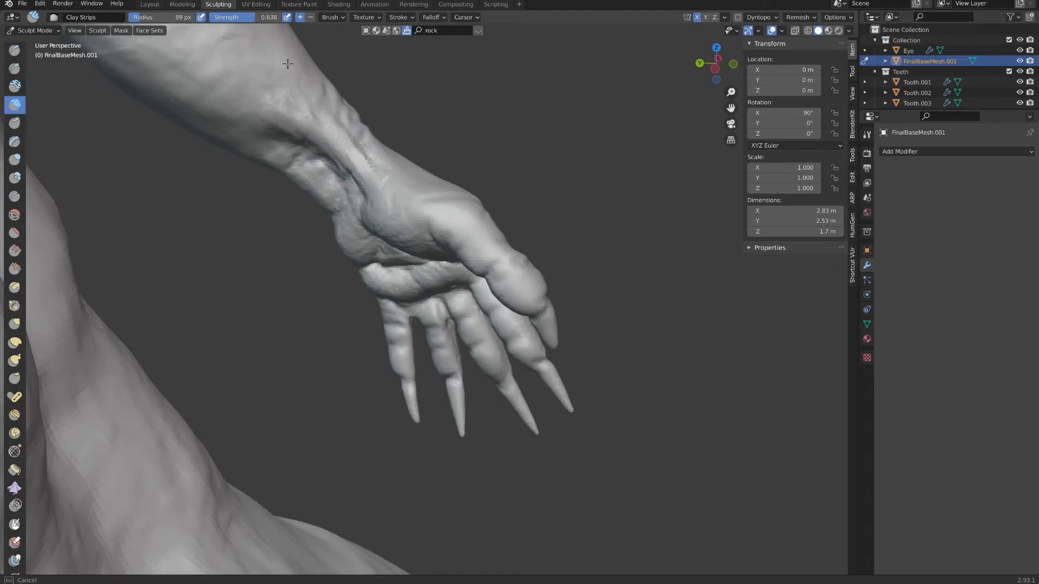
middle_click_drag(327, 127, 270, 157)
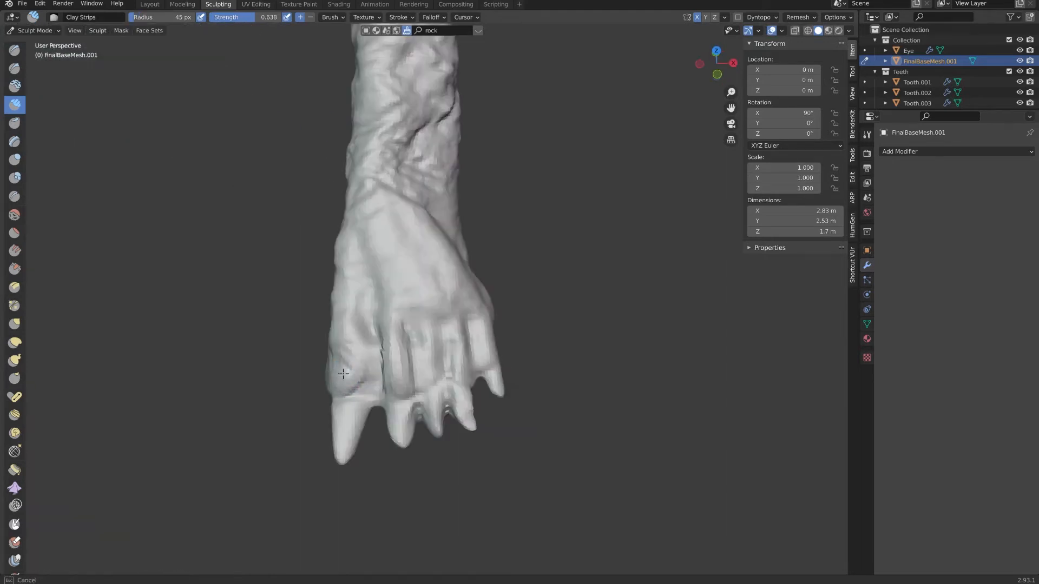
- Sculpt the toes, knuckles and tendons on top of the clawed foot with Clay Strips at 45 px radius
middle_click_drag(363, 385, 393, 395)
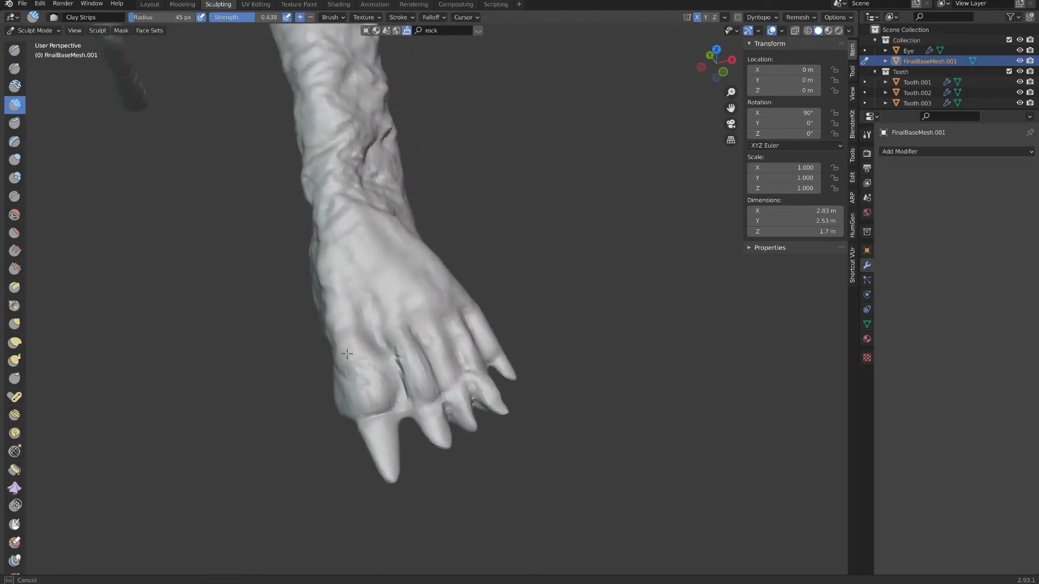
middle_click_drag(372, 353, 385, 383)
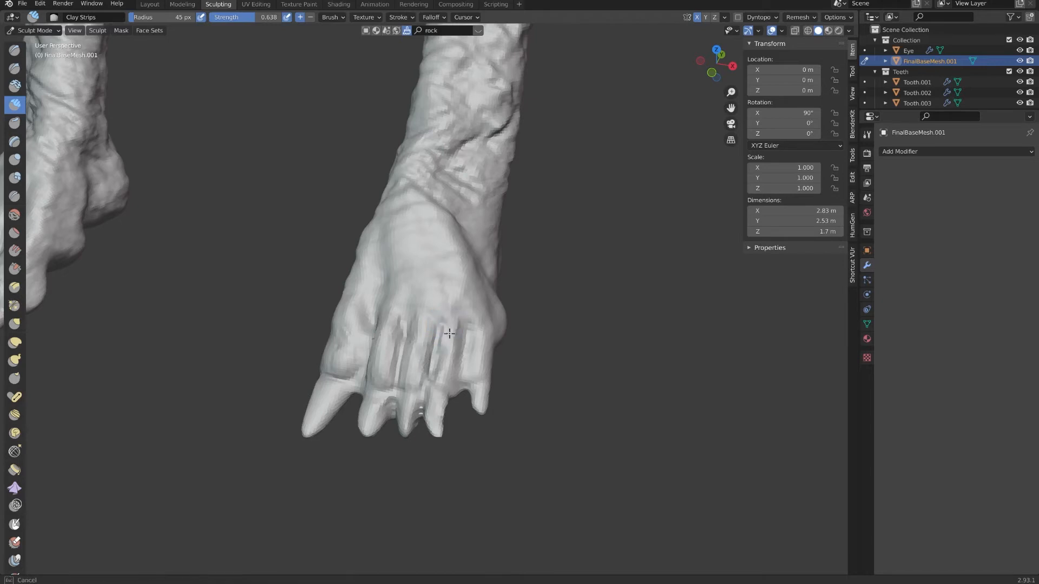
middle_click_drag(461, 323, 472, 360)
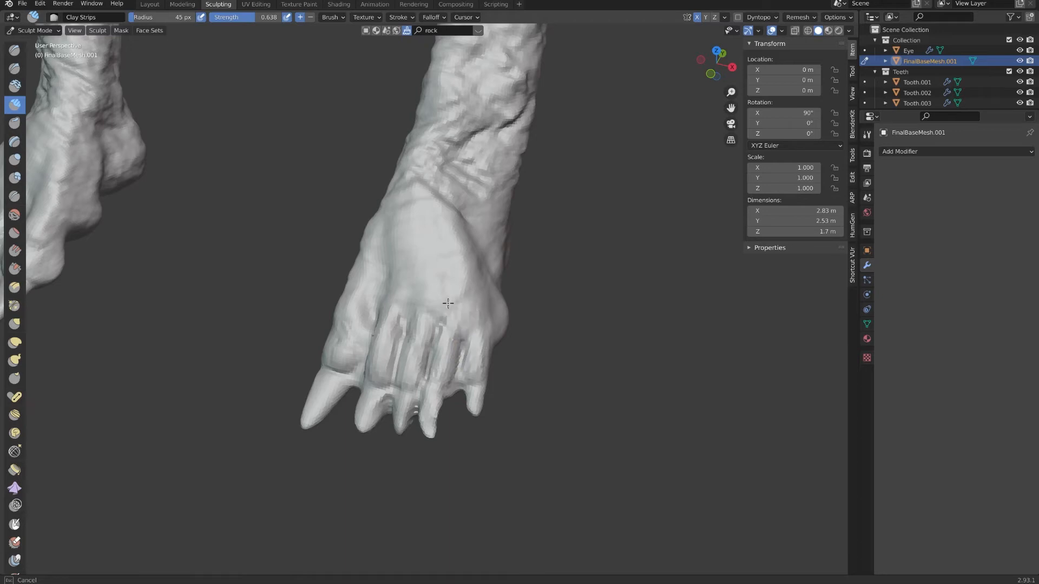
middle_click_drag(432, 309, 439, 375)
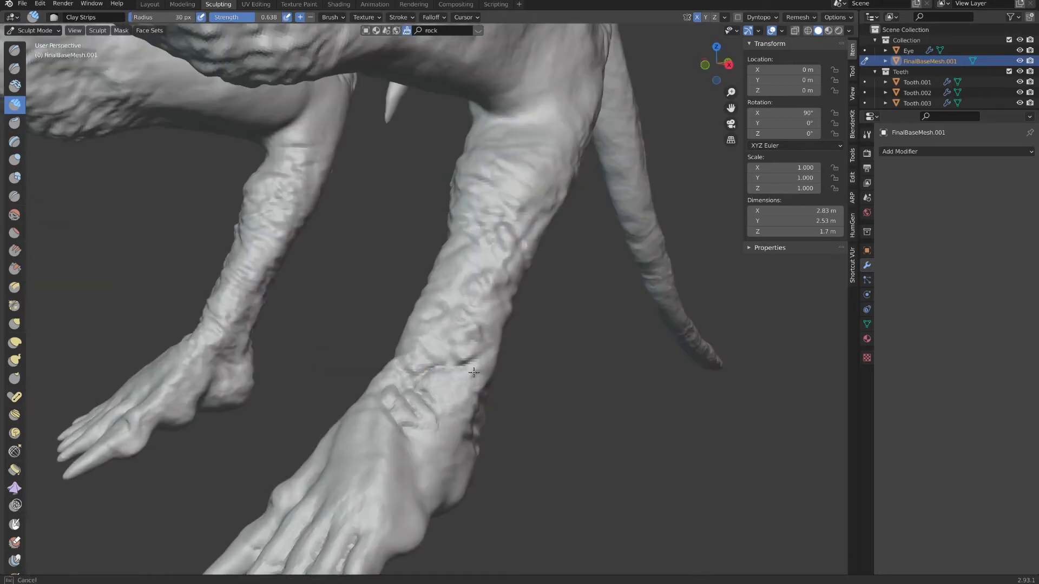
- Cover the ankle and lower leg with skin wrinkles using Clay Strips at 30 px, and add finer folds to the ear at 23 px
middle_click_drag(449, 420, 419, 370)
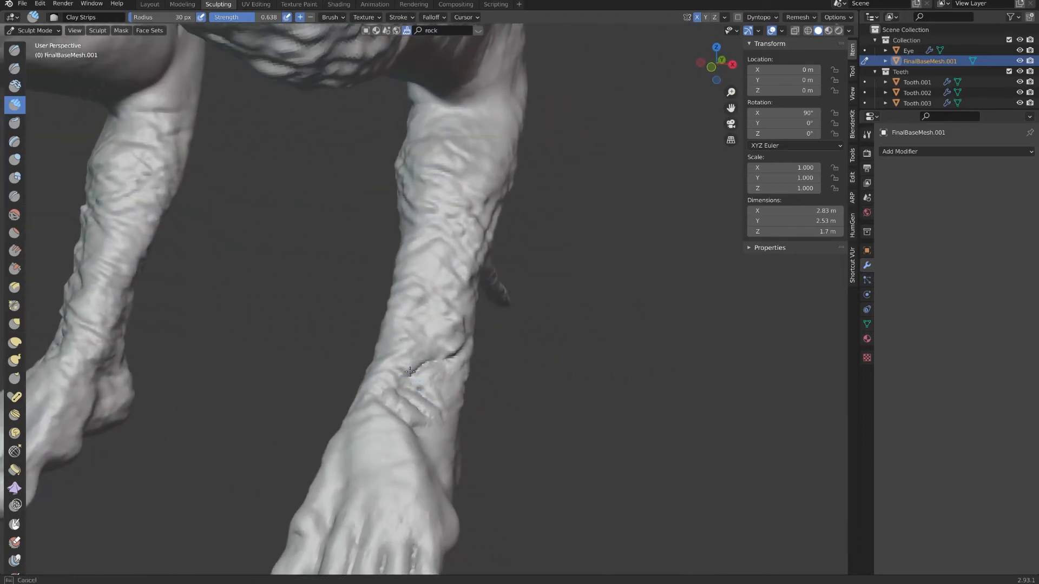
middle_click_drag(395, 366, 395, 375)
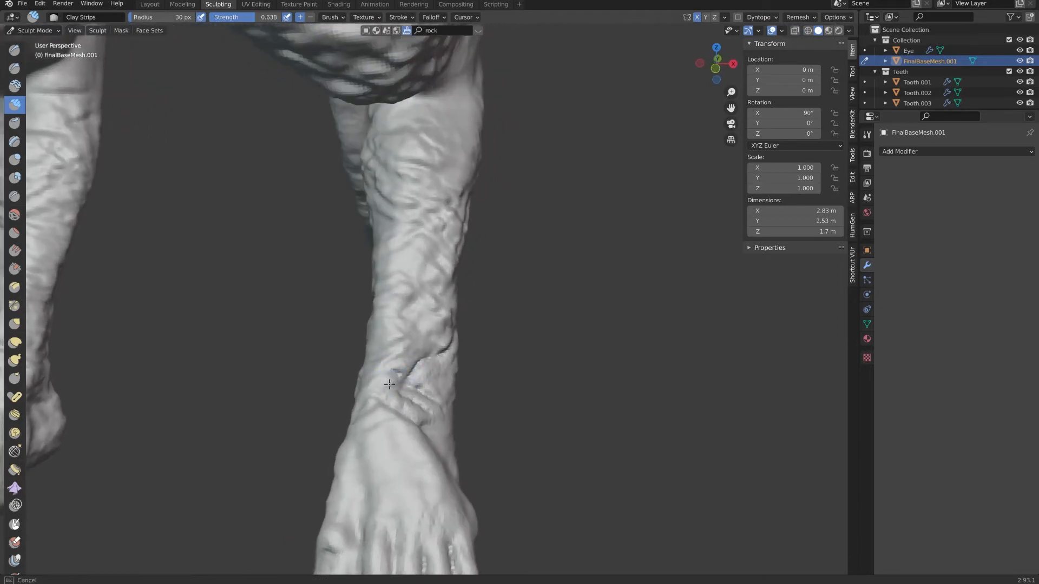
mouse_move(378, 377)
middle_mouse_down()
mouse_move(401, 400)
mouse_move(421, 323)
mouse_move(420, 381)
mouse_move(452, 357)
middle_mouse_up()
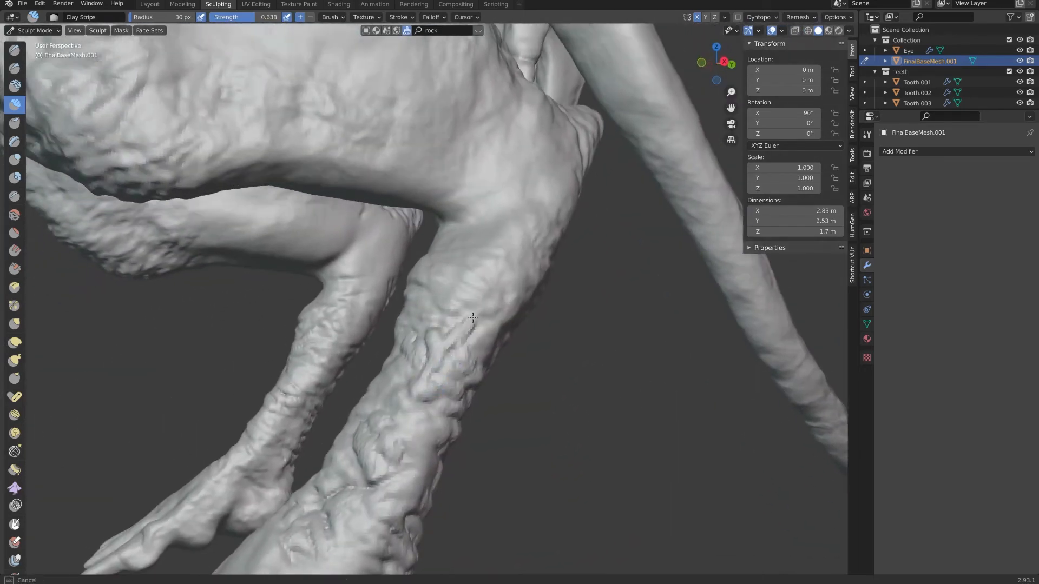
mouse_move(470, 320)
middle_mouse_down()
mouse_move(470, 309)
mouse_move(381, 292)
mouse_move(402, 289)
middle_mouse_up()
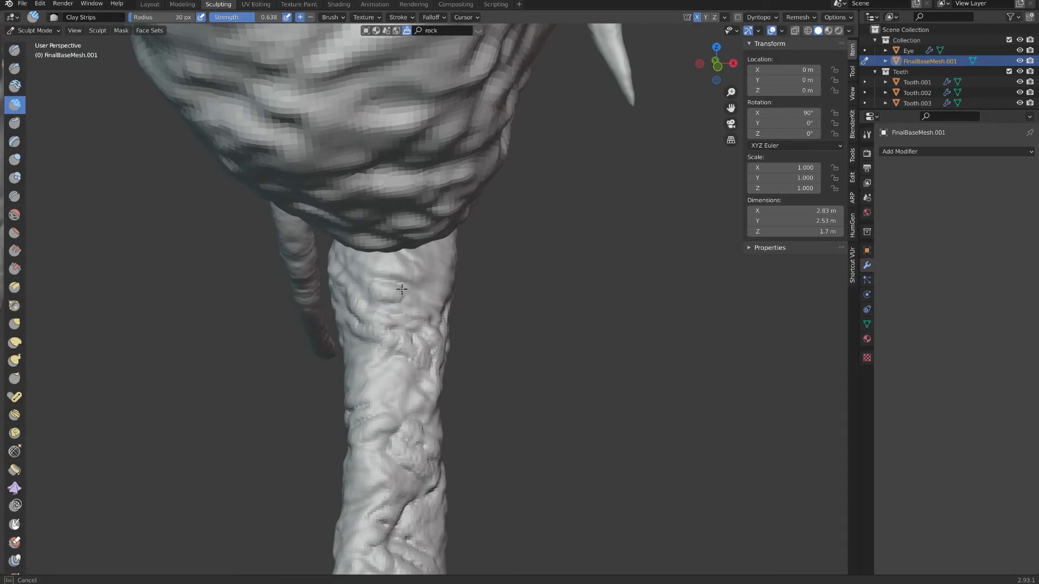
middle_click_drag(410, 288, 356, 258)
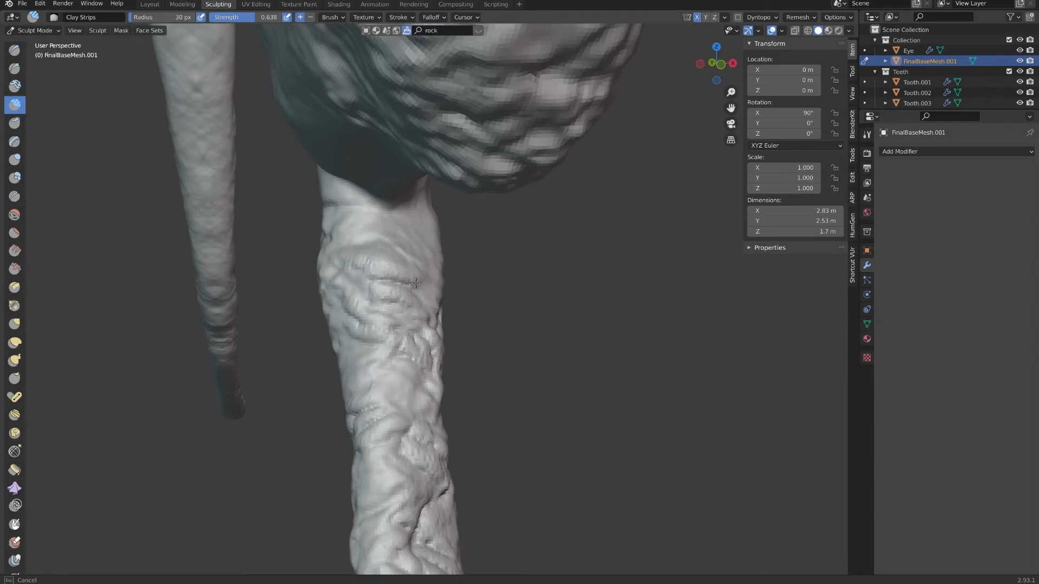
middle_click_drag(415, 283, 422, 303)
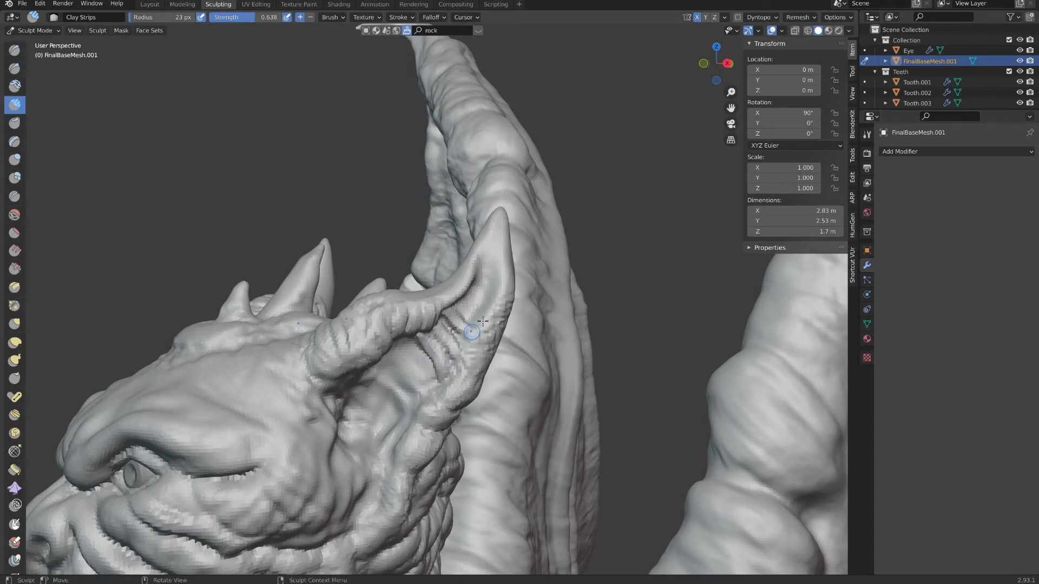
mouse_move(483, 321)
middle_mouse_down()
mouse_move(484, 305)
mouse_move(459, 302)
mouse_move(488, 287)
middle_mouse_up()
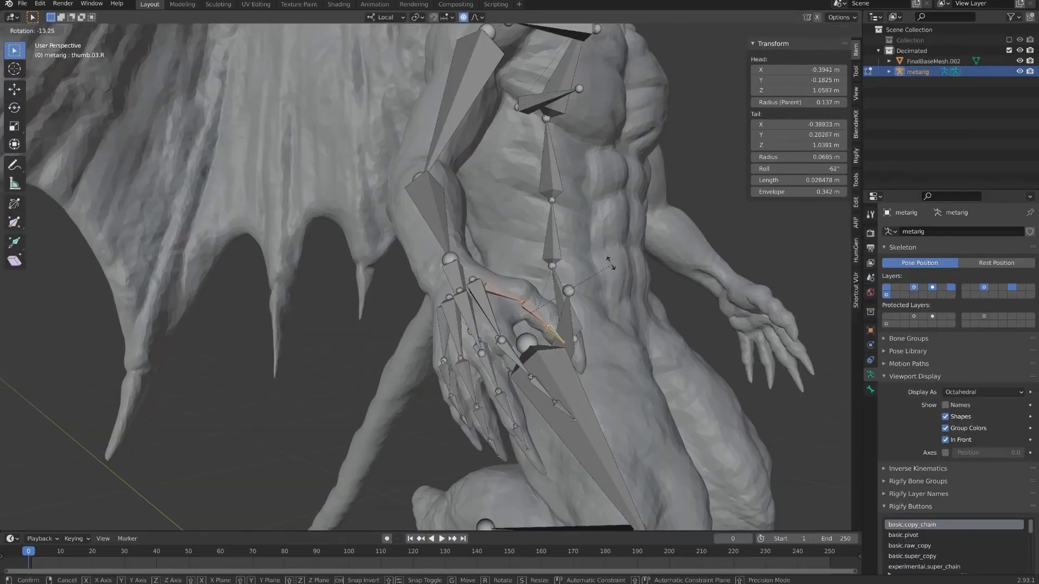
- Rotate and move the right thumb bones of the metarig so they lie inside the mesh's thumb
key("g")
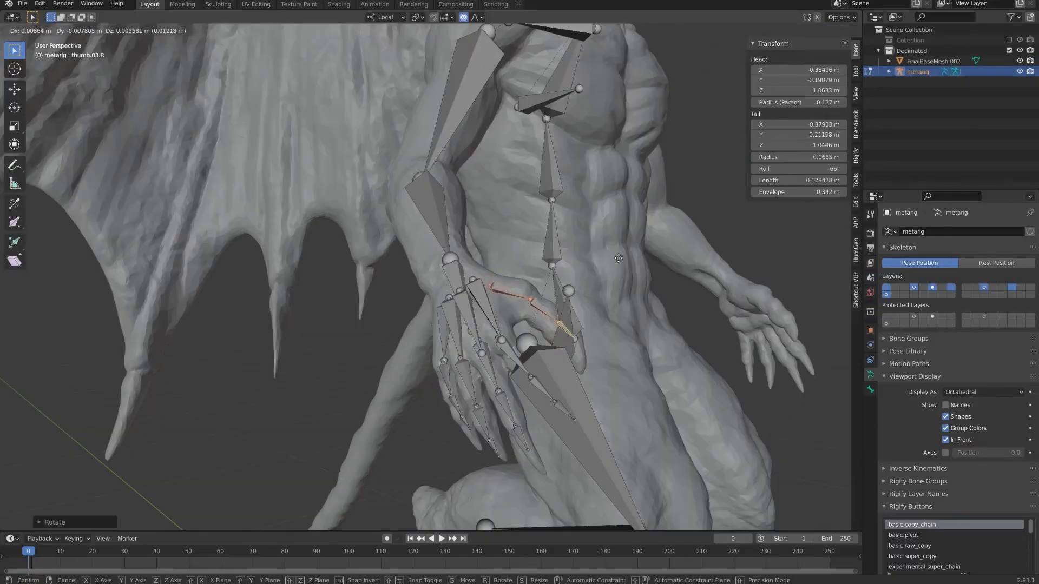
left_click(626, 261)
key("g")
left_click(628, 262)
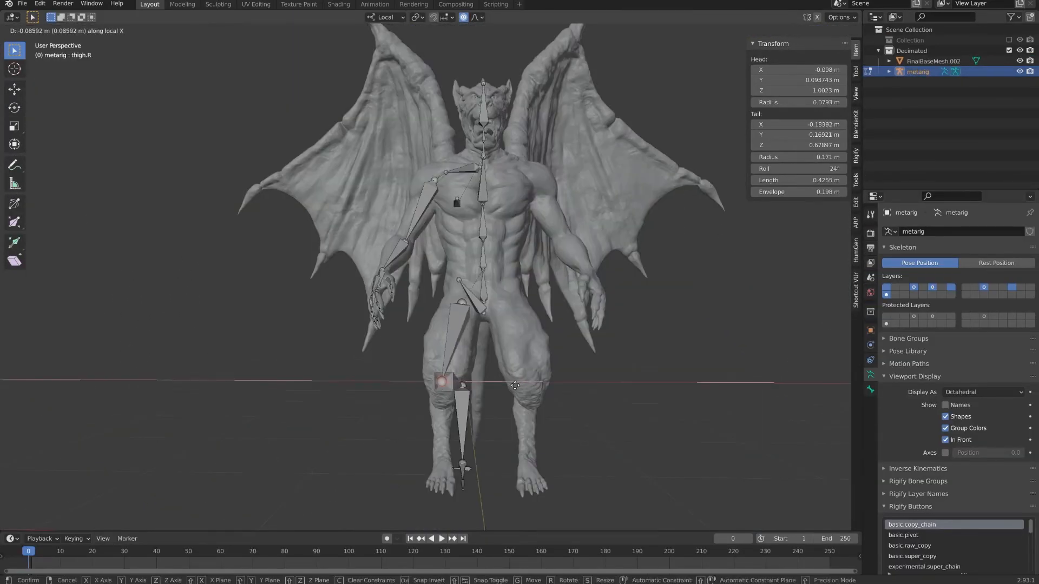
- Move the right knee joint and the joint behind it outward along X to line up the leg bones with the mesh
left_click(512, 386)
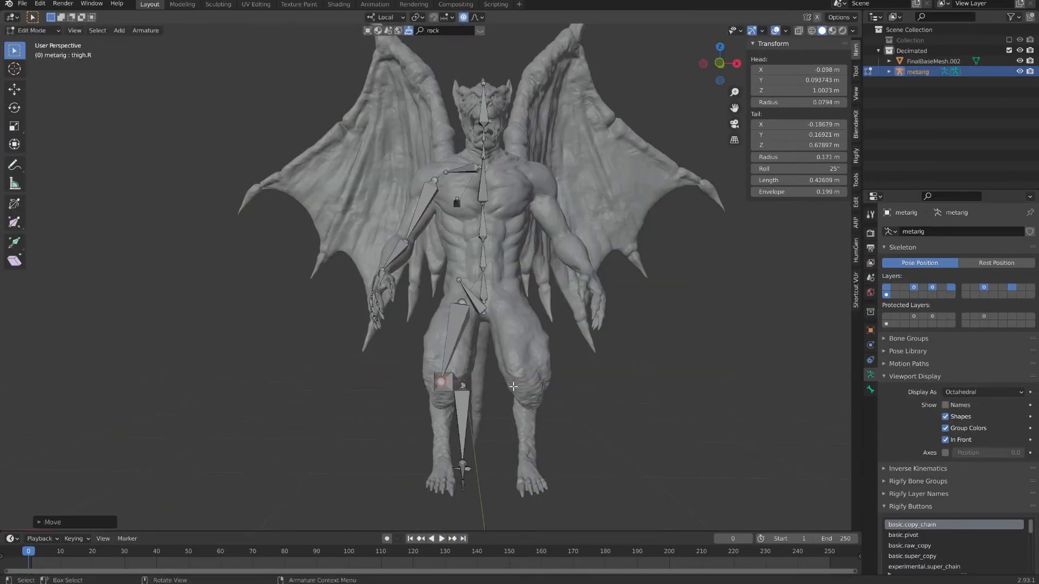
left_click(460, 385)
middle_click_drag(461, 385, 516, 368)
key("g")
key("x")
key("x")
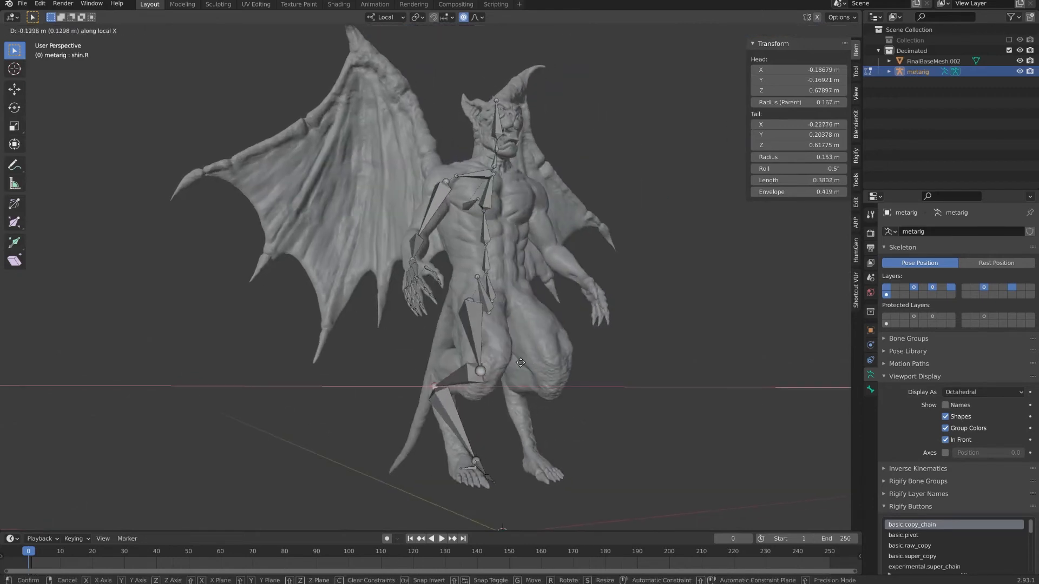
left_click(519, 364)
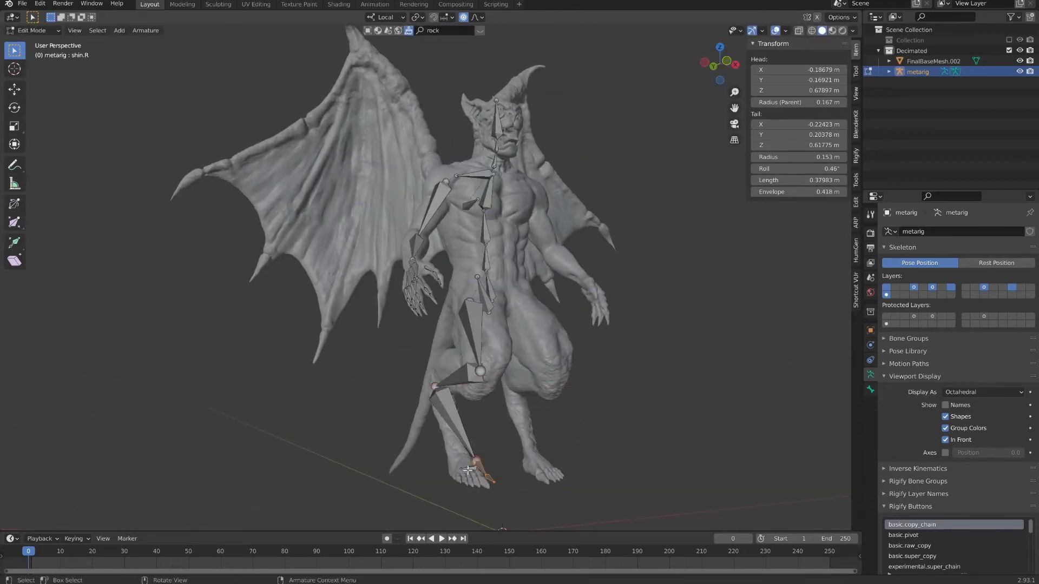
- Move the right foot and heel bones outward along X into the foot, and place a wing bone along the right wing's leading edge
key("g")
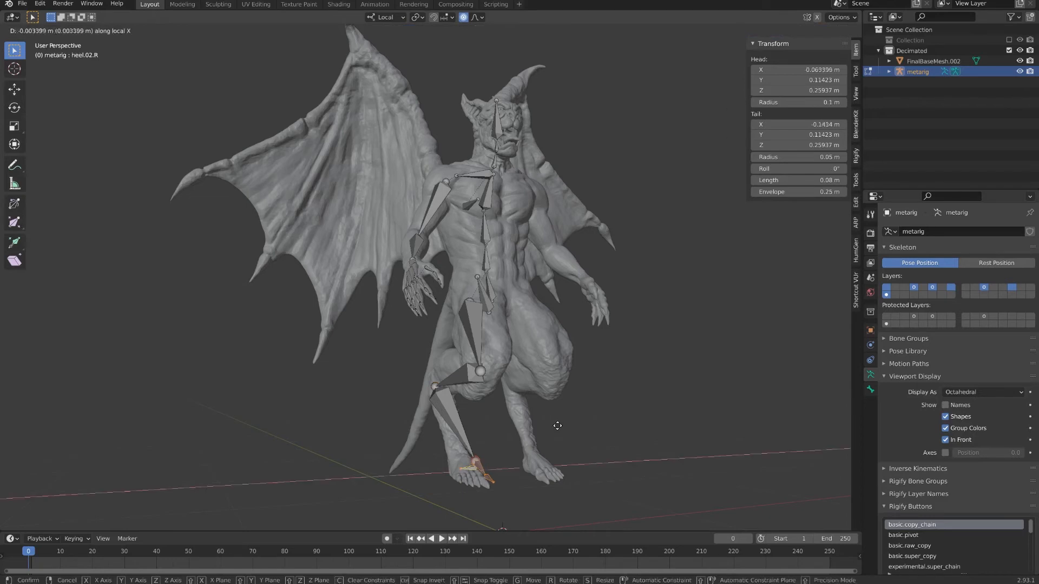
key("x")
key("x")
left_click(545, 424)
middle_click_drag(546, 424, 501, 427)
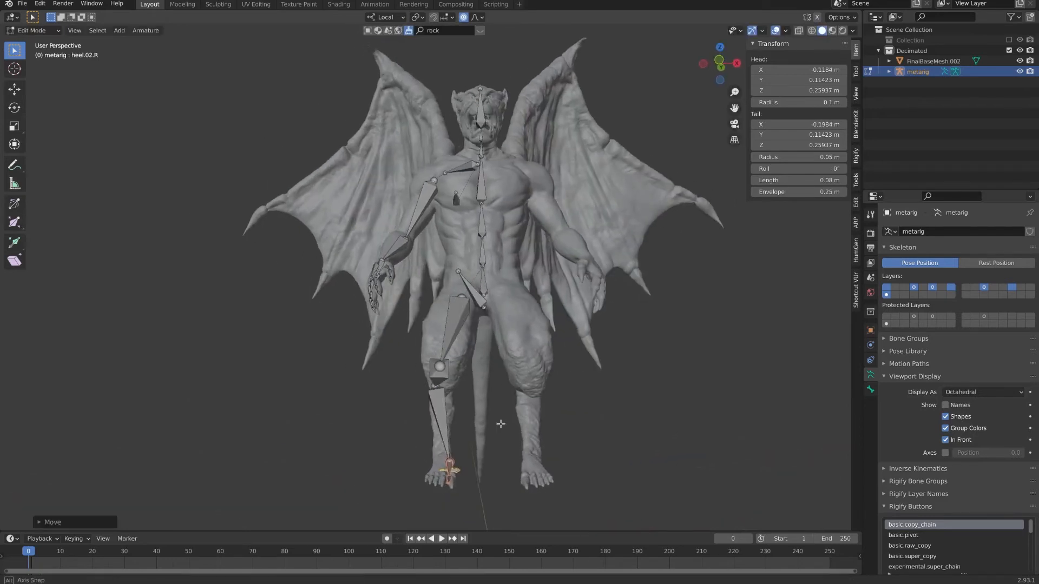
key("g")
key("x")
key("x")
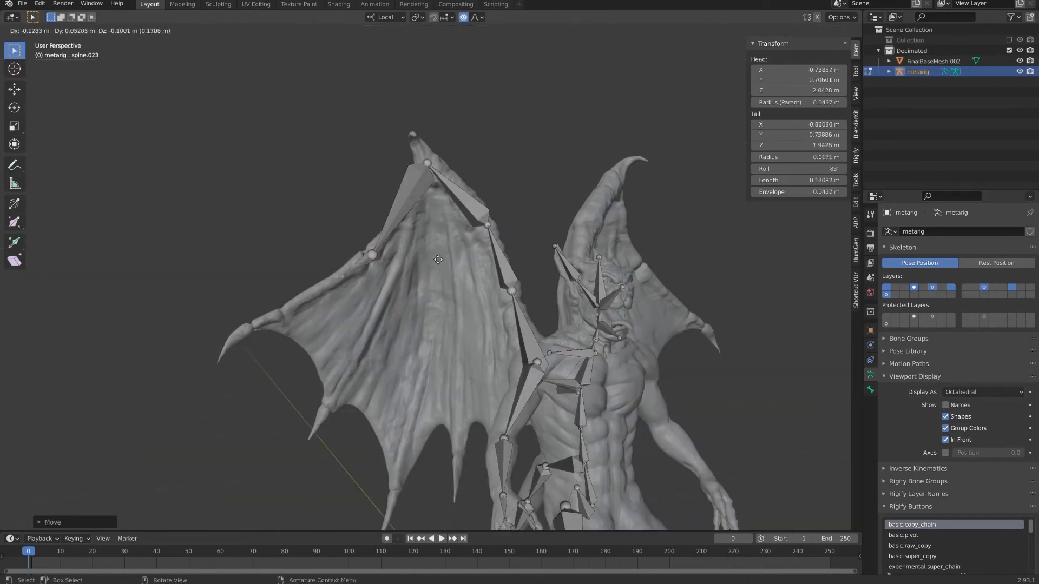
left_click(384, 293)
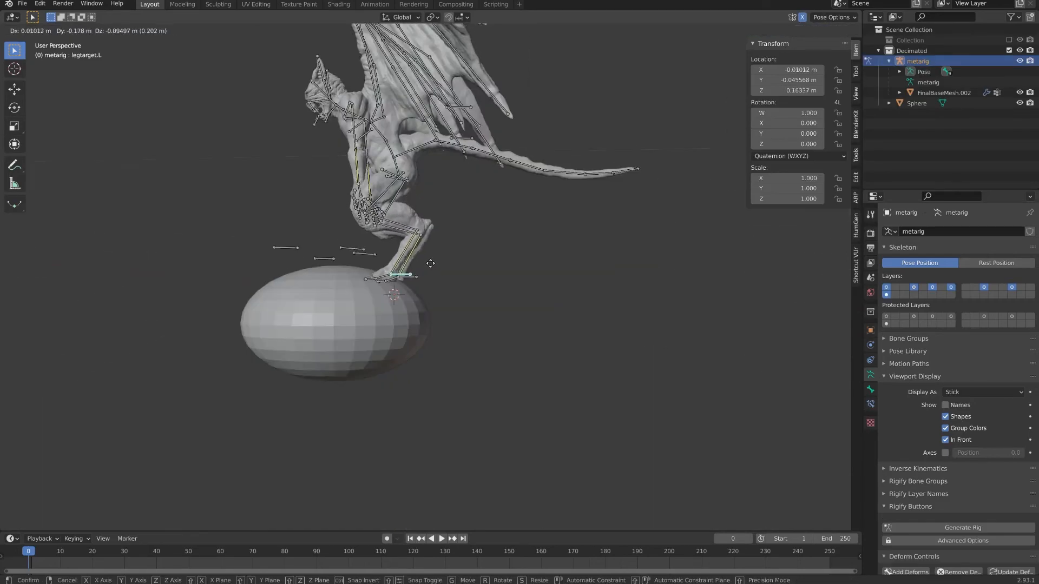
- Place the left leg's target bone on the sphere's surface and rotate the left foot bone so the foot rests on the sphere
left_click(430, 264)
left_click(404, 274)
key("r")
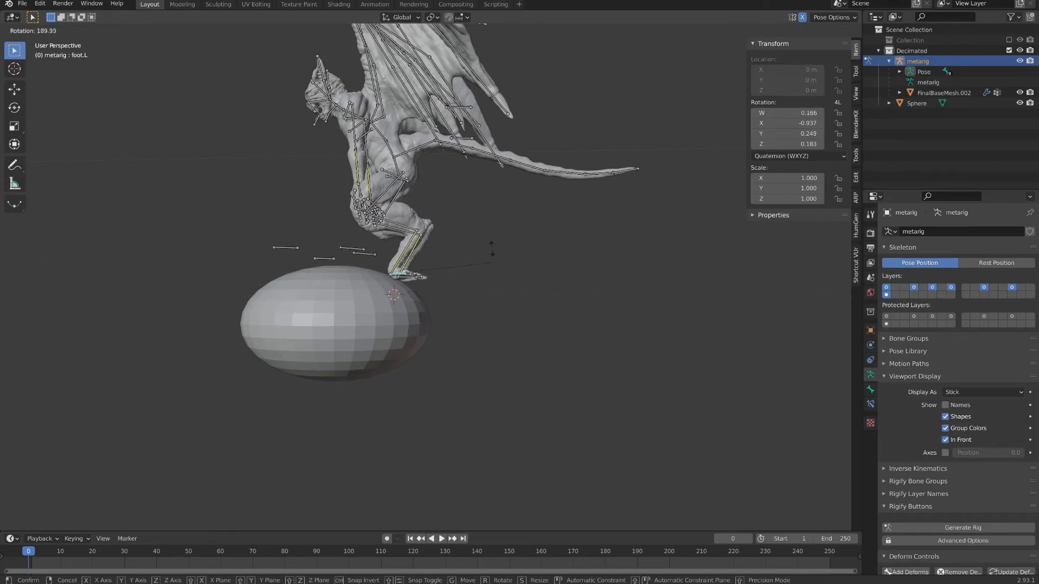
left_click(279, 280)
middle_click_drag(279, 279, 558, 260)
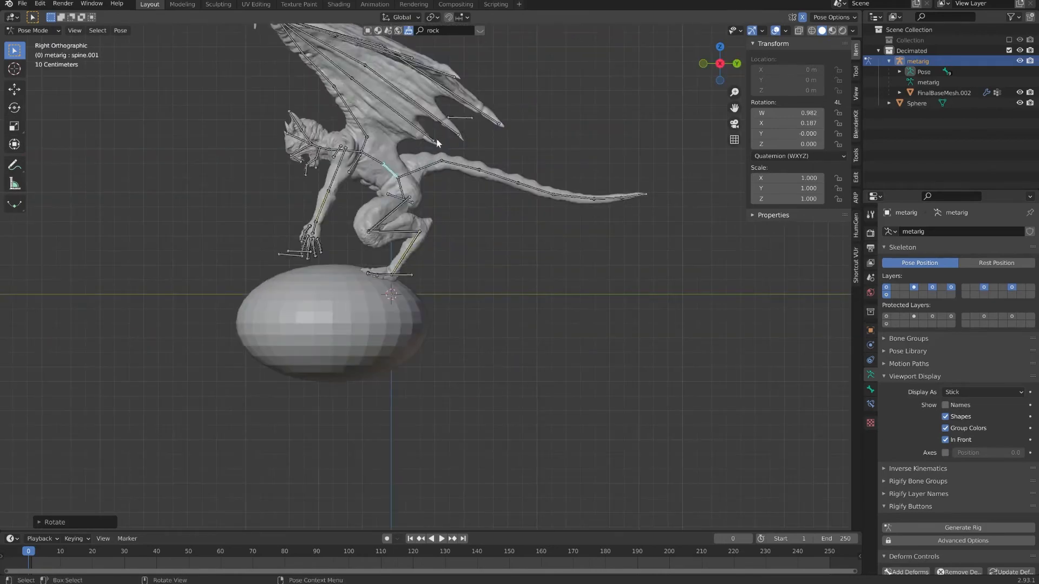
- Rotate the spine.002 bone to hunch the torso forward over the sphere, and rotate spine.003 back to lift the chest and head
left_click(373, 158)
key("r")
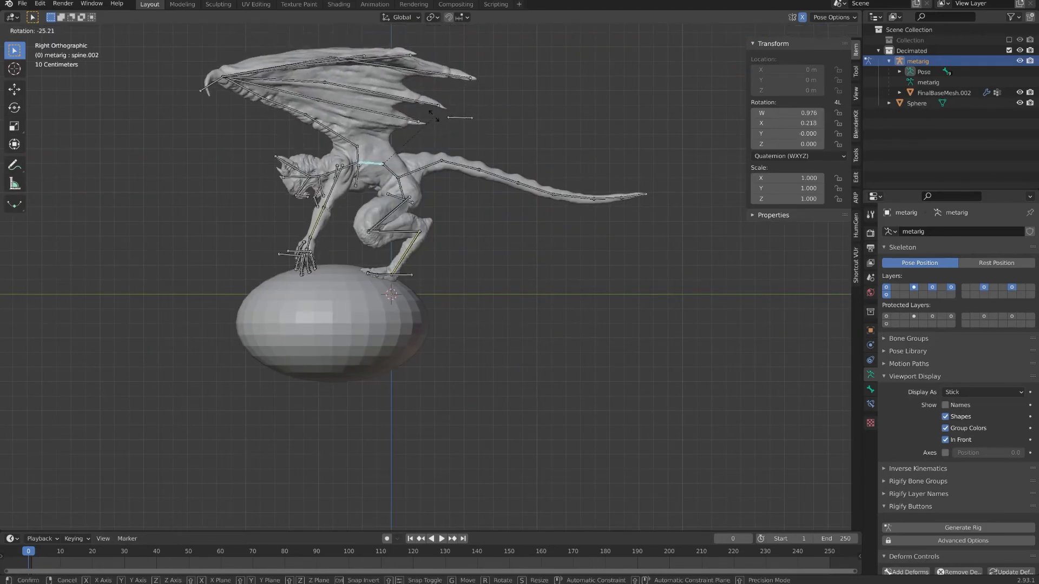
left_click(431, 116)
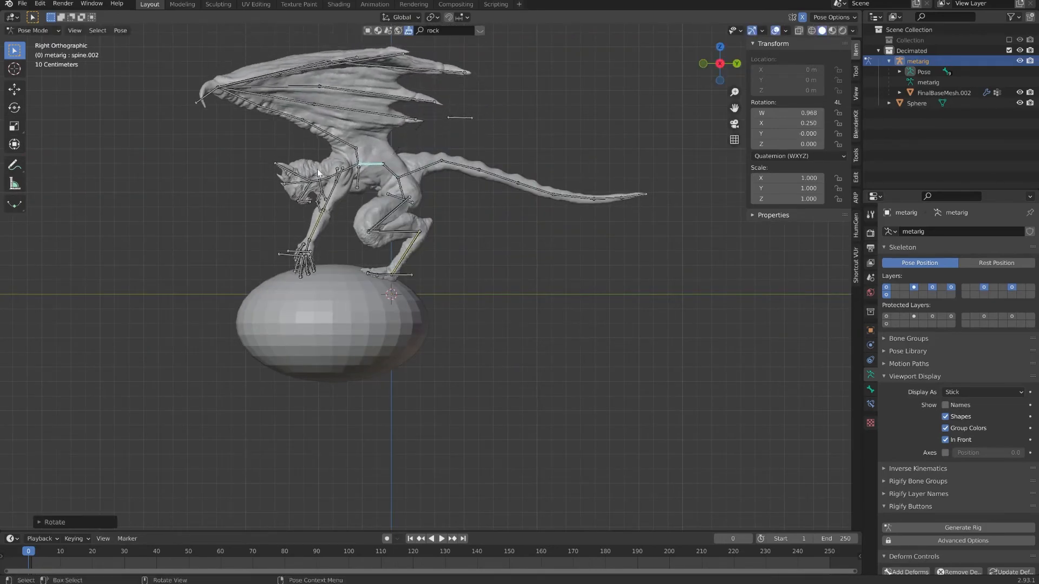
left_click(352, 170)
key("r")
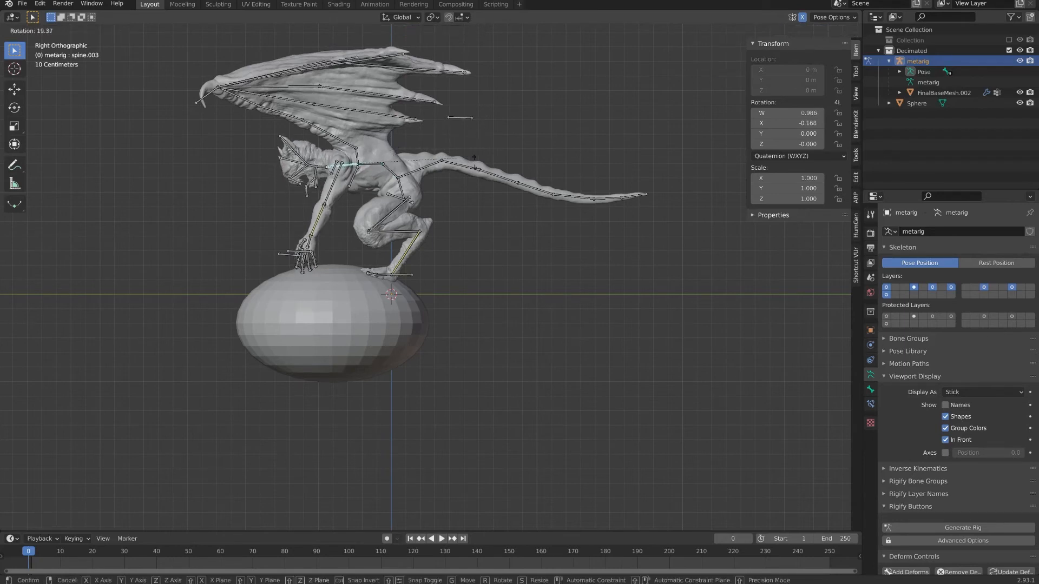
left_click(454, 172)
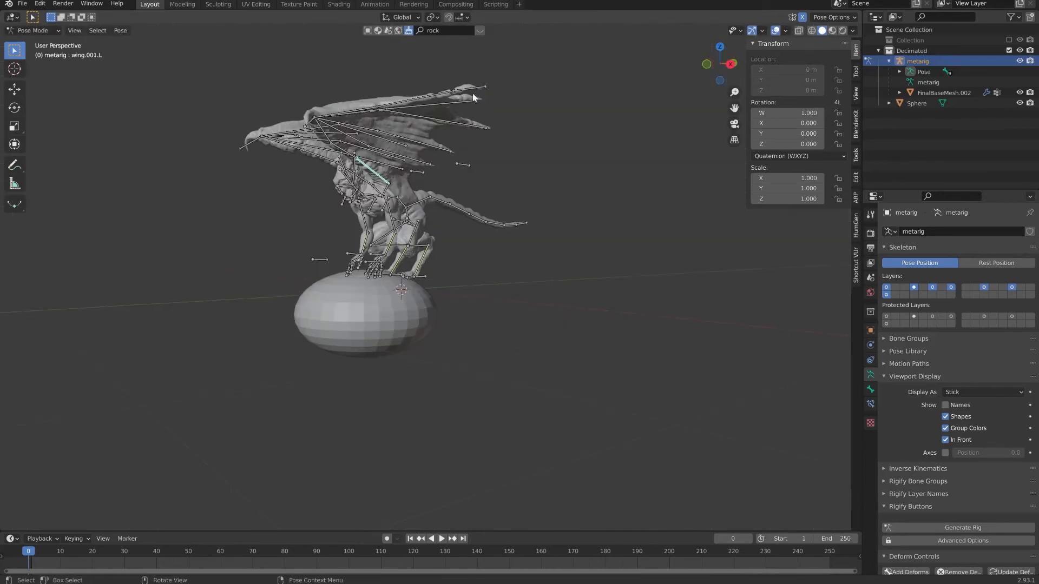
- Rotate the wing.001.L bone to swing the left wing upright, and adjust the angle of a second wing bone
key("r")
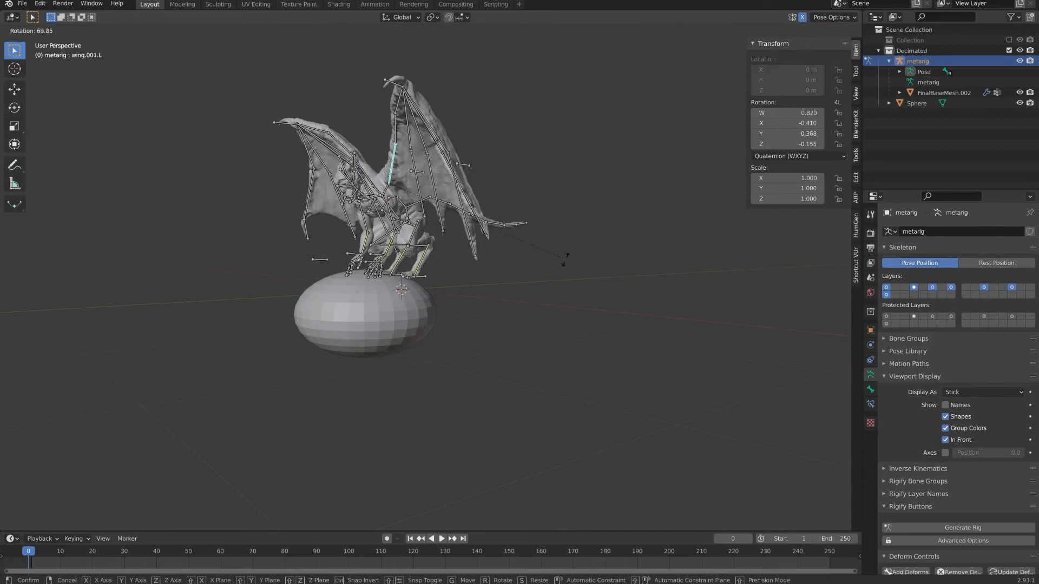
left_click(551, 221)
middle_click_drag(552, 221, 498, 216)
left_click(477, 87)
key("r")
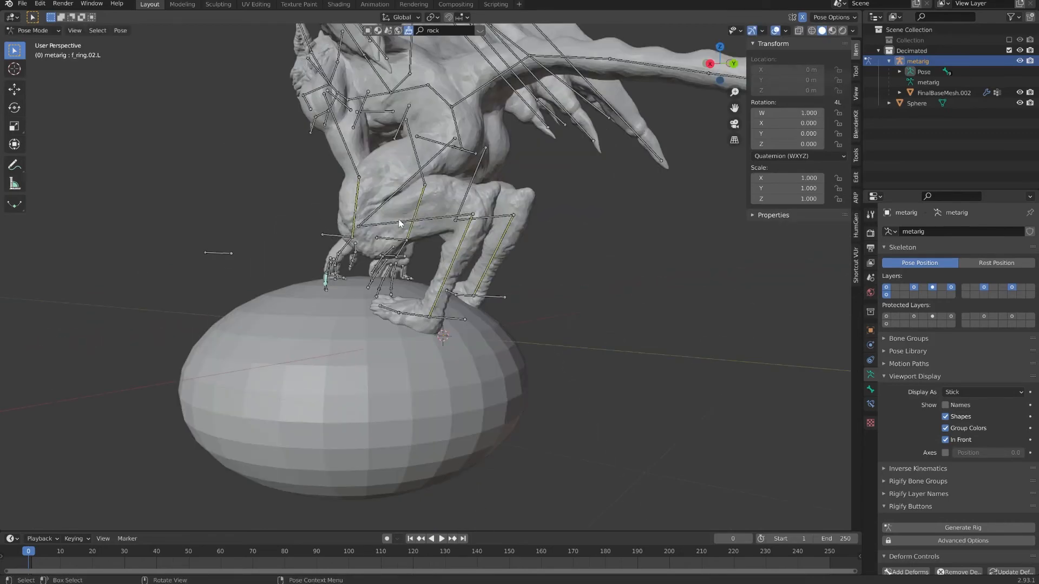
- Rotate the left hand's f_ring.02.L and f_middle.02.L finger bones so the fingers rest along the sphere's surface
key("r")
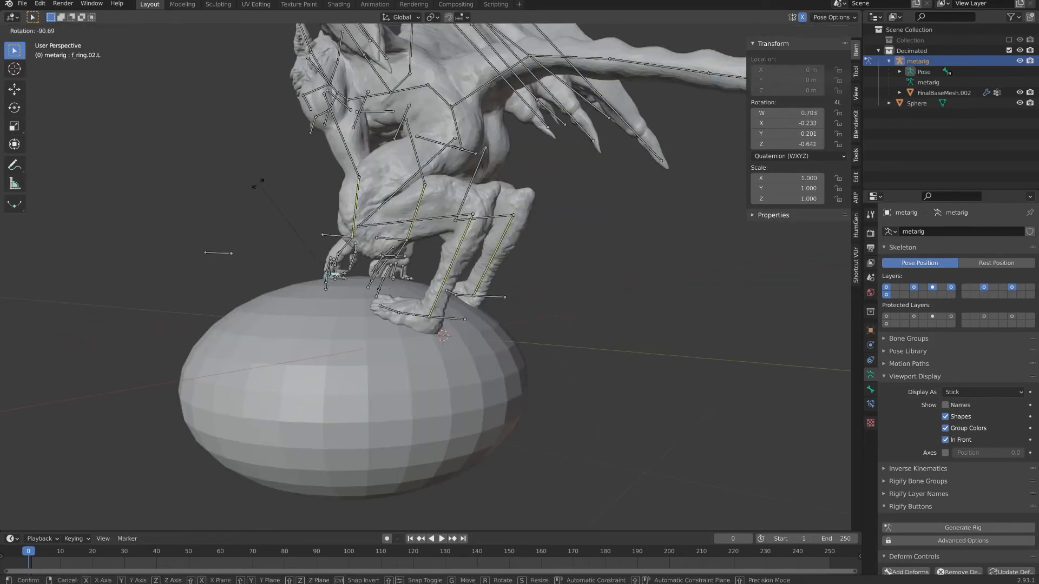
left_click(305, 210)
middle_click_drag(305, 210, 423, 293)
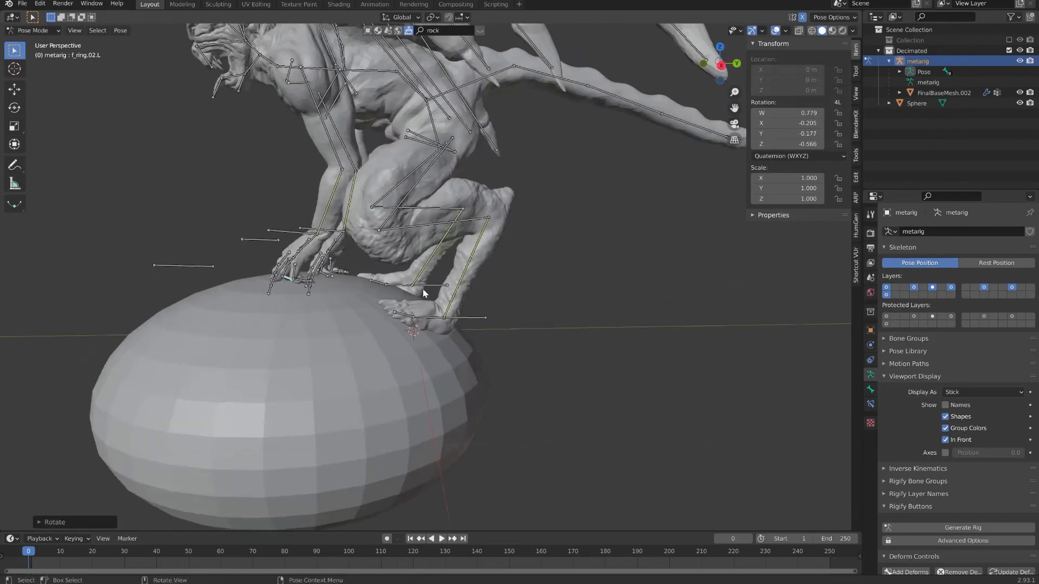
left_click(273, 283)
middle_click_drag(273, 284, 370, 251)
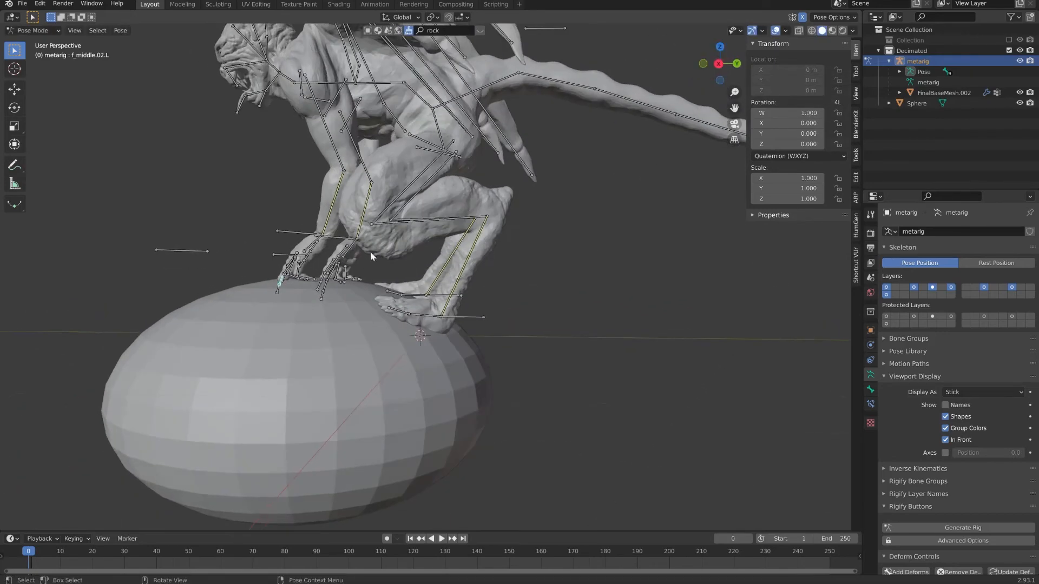
key("r")
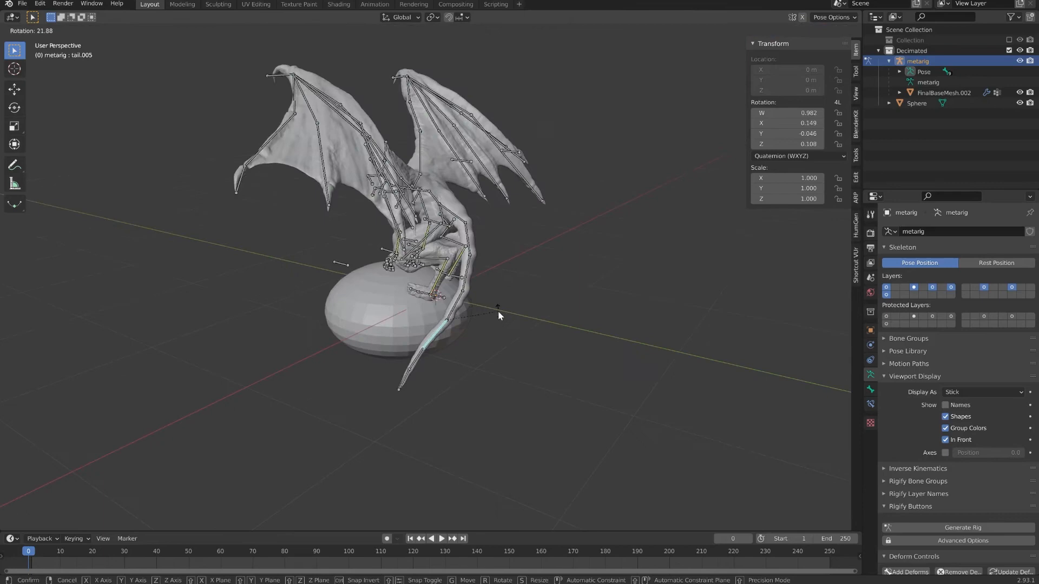
- Rotate the tail.005 bone to swing the lower tail outward, away from the sphere
left_click(498, 313)
middle_click_drag(498, 313, 519, 303)
key("r")
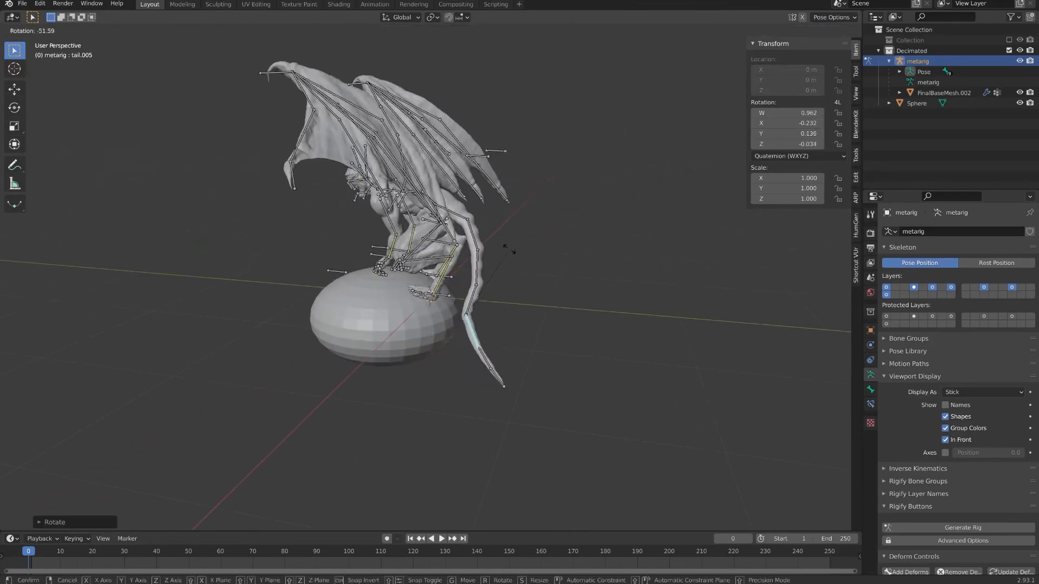
left_click(492, 354)
left_click(479, 361)
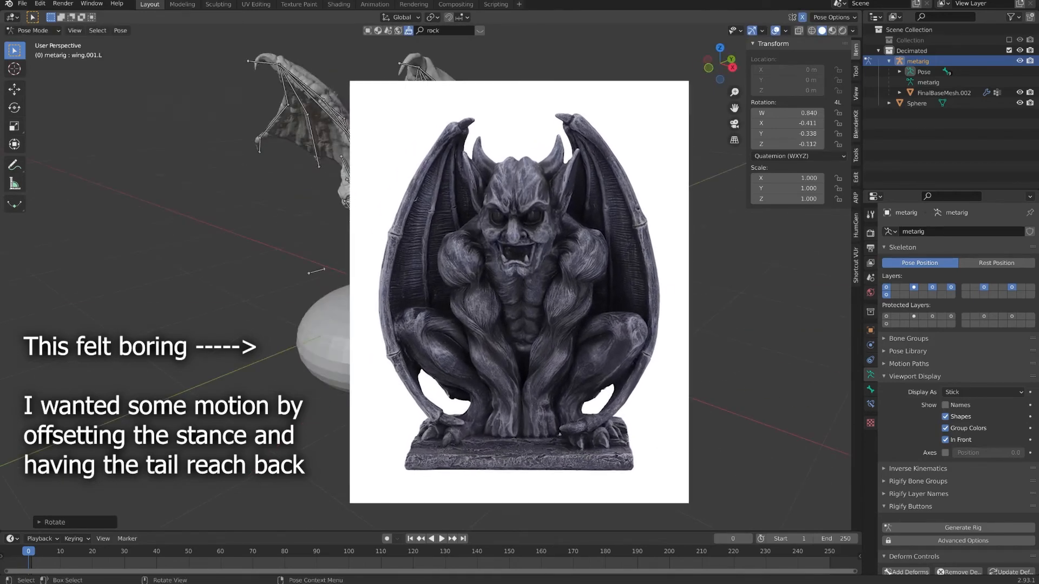
- Rotate the left wing's wing.005.L finger bone by about 15 degrees and wing.014.L by about 6 degrees
left_click(420, 90)
key("r")
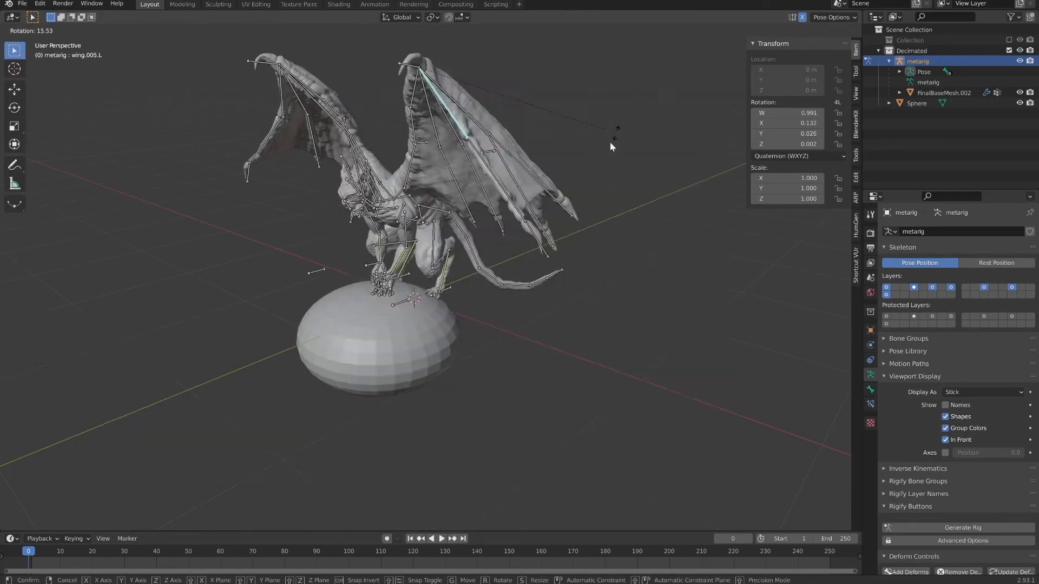
middle_click_drag(609, 141, 398, 209)
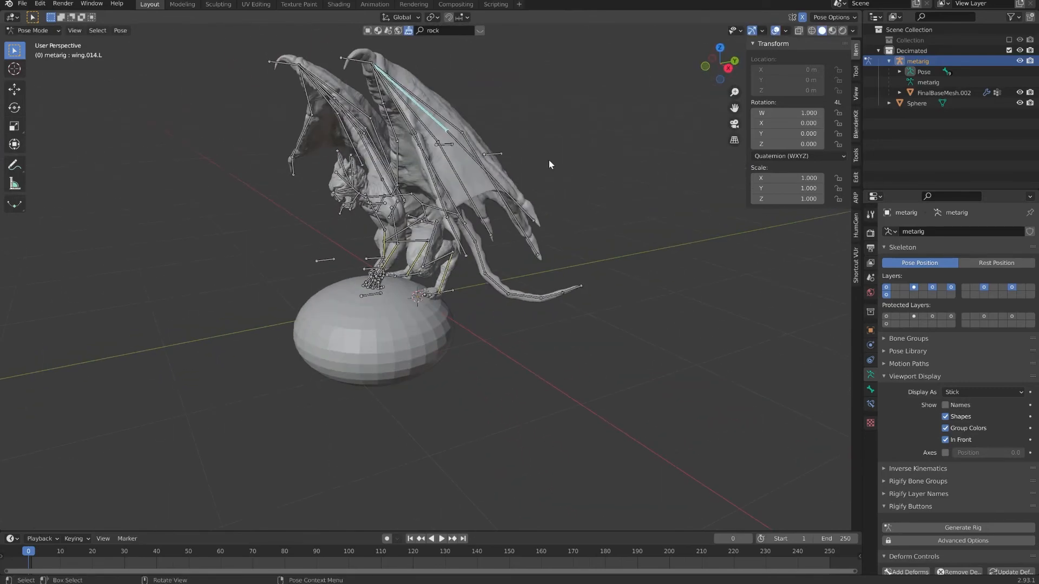
key("r")
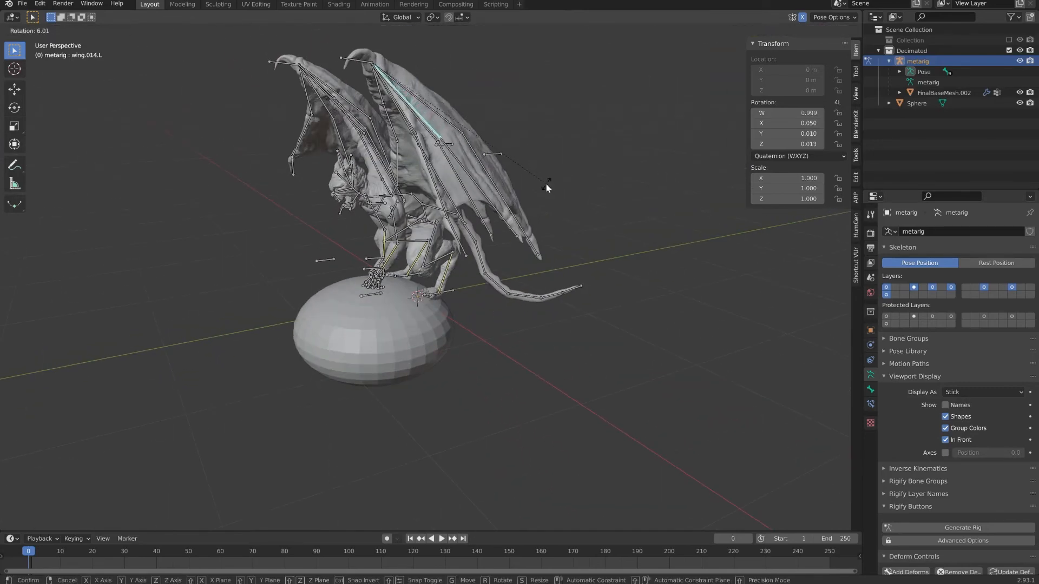
left_click(547, 186)
- Rotate the wing.003.L bone slightly to adjust the angle of the left wing's upper section
middle_click_drag(547, 186, 398, 165)
left_click(395, 147)
middle_click_drag(530, 124, 613, 176)
key("r")
left_click(539, 155)
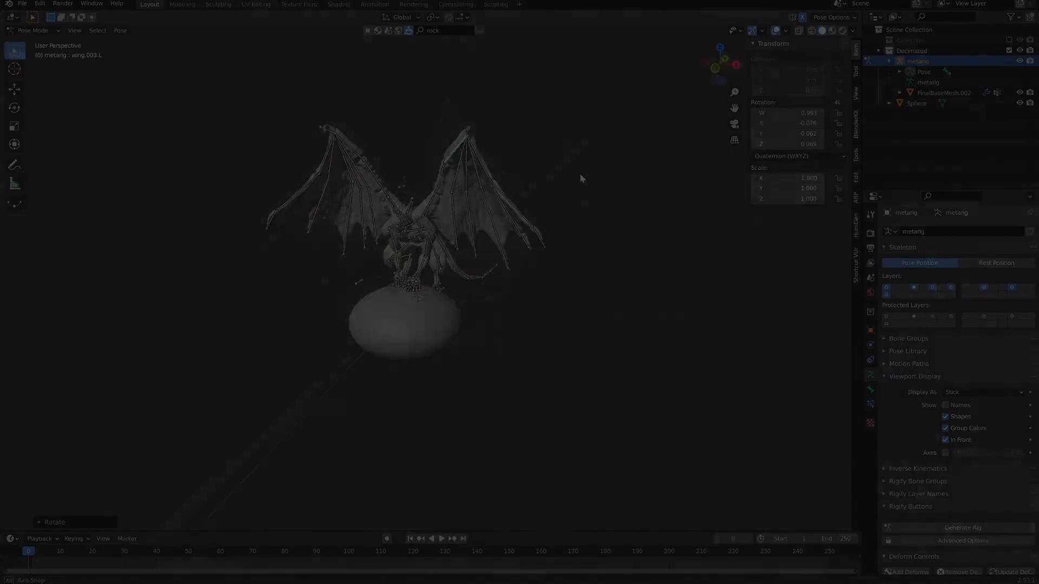